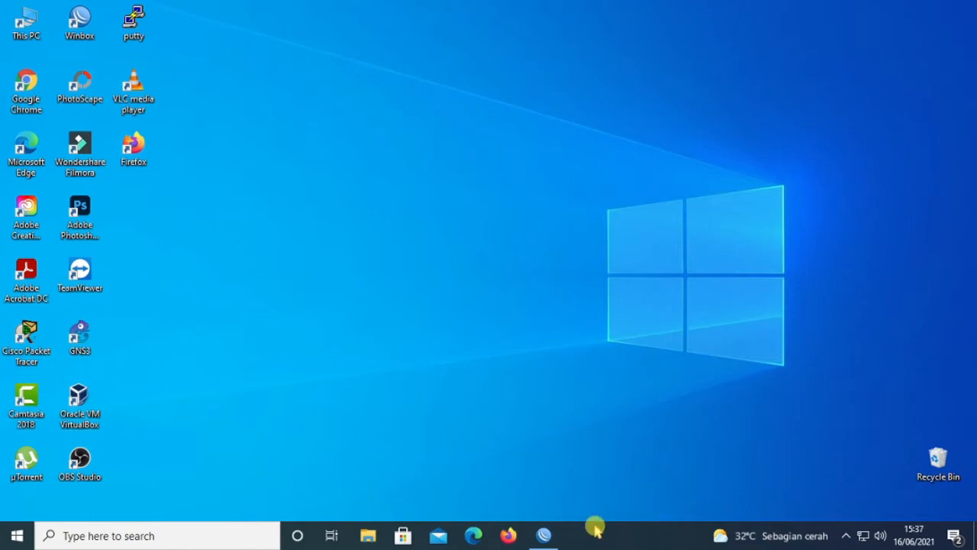
Step: Google-image-search 'pptp mikrotik', preview the Citraweb VPN PPTP diagram, then minimize Chrome
double_click(43, 90)
left_click(404, 272)
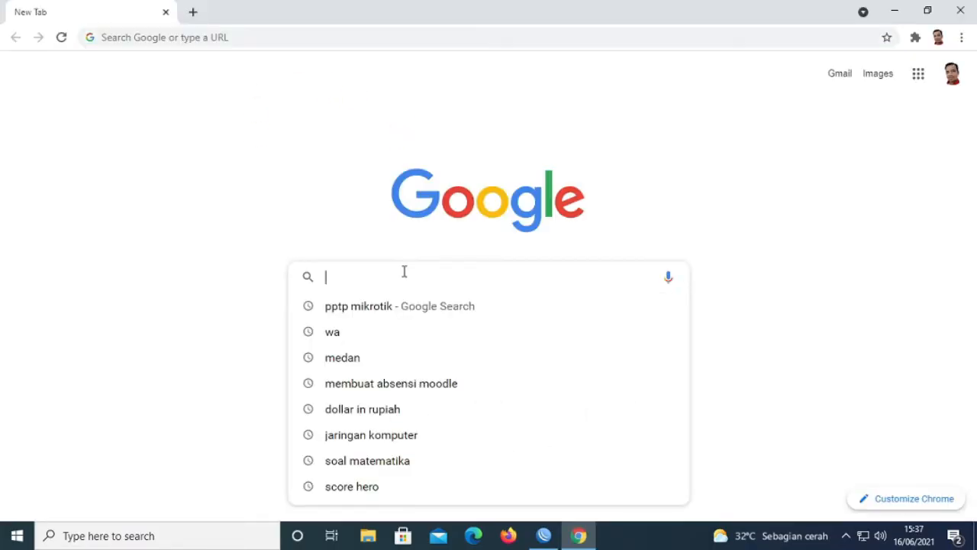
type("pptp")
key("Return")
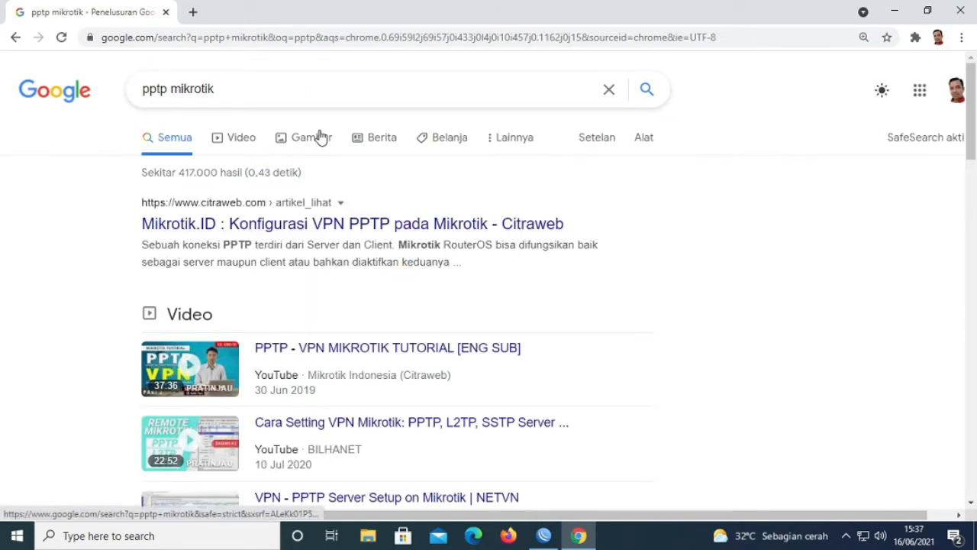
left_click(316, 136)
left_click(684, 253)
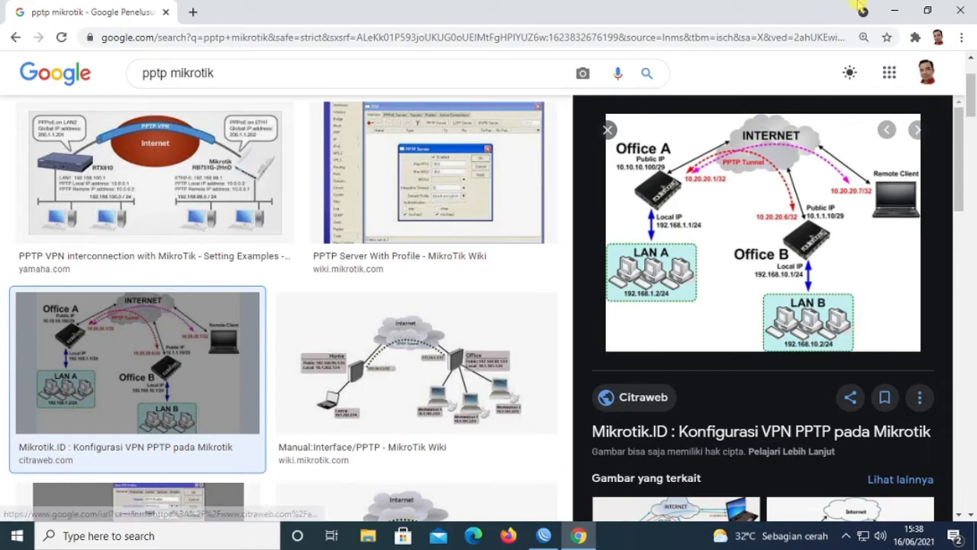
left_click(895, 10)
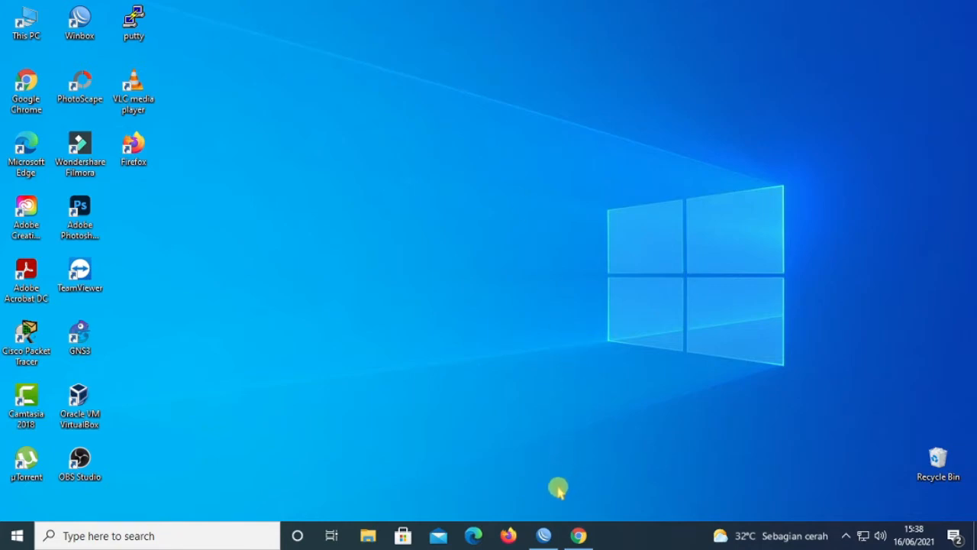
Step: Discard the unfinished PPP secret, close PPP, then reopen the PPP window on its Interface tab
left_click(543, 535)
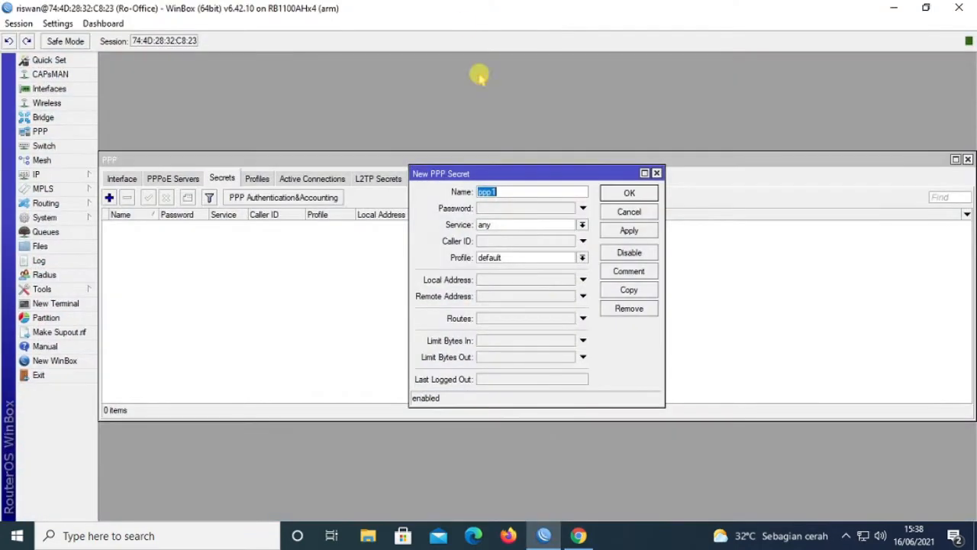
left_click(656, 173)
left_click(968, 159)
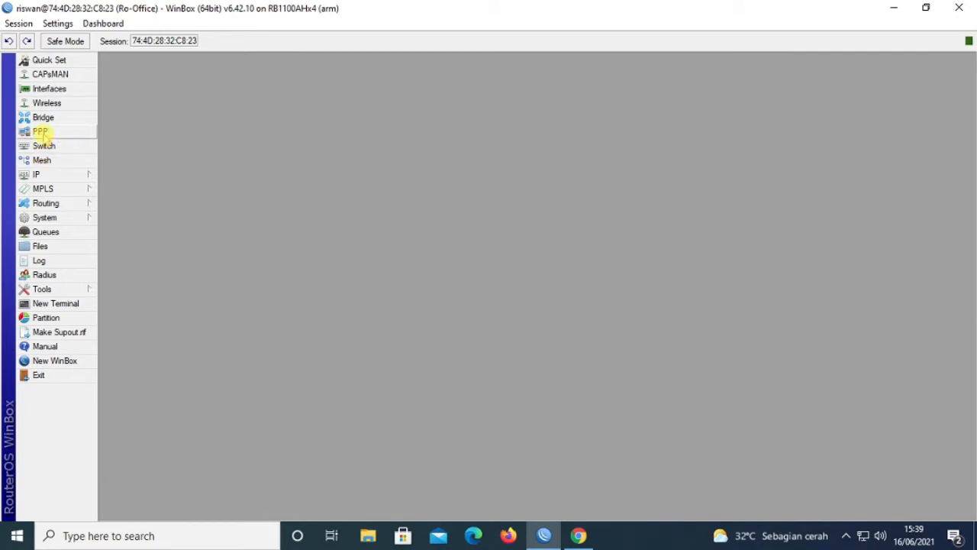
left_click(39, 131)
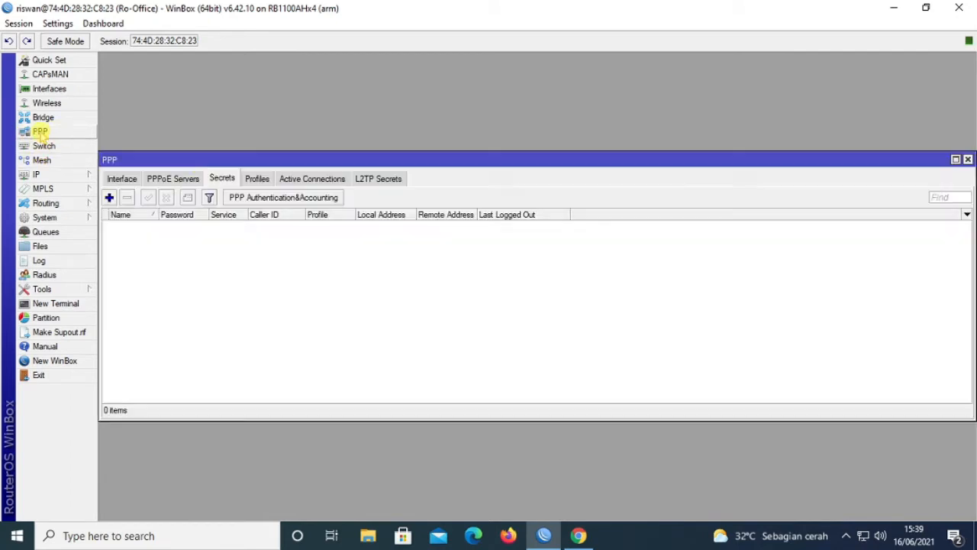
left_click_drag(243, 163, 253, 131)
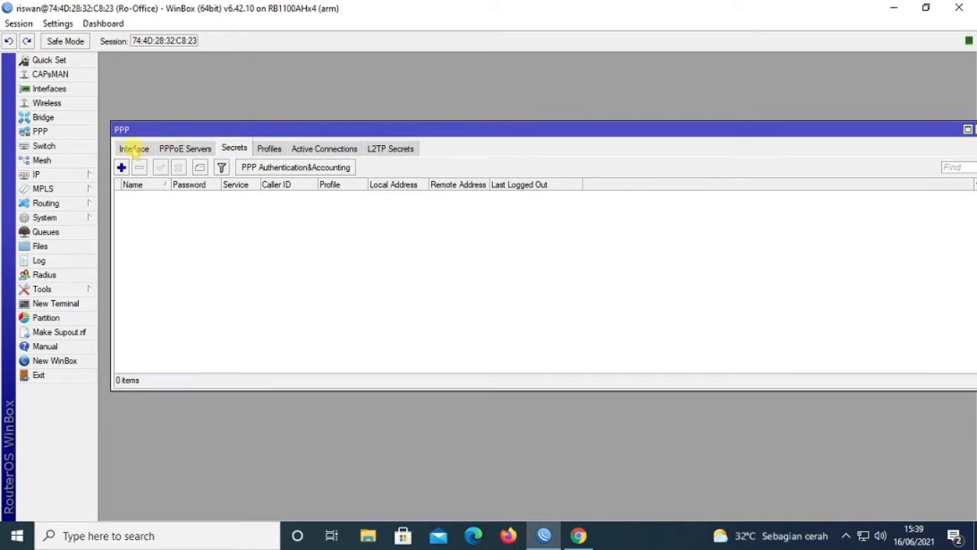
left_click_drag(126, 129, 121, 69)
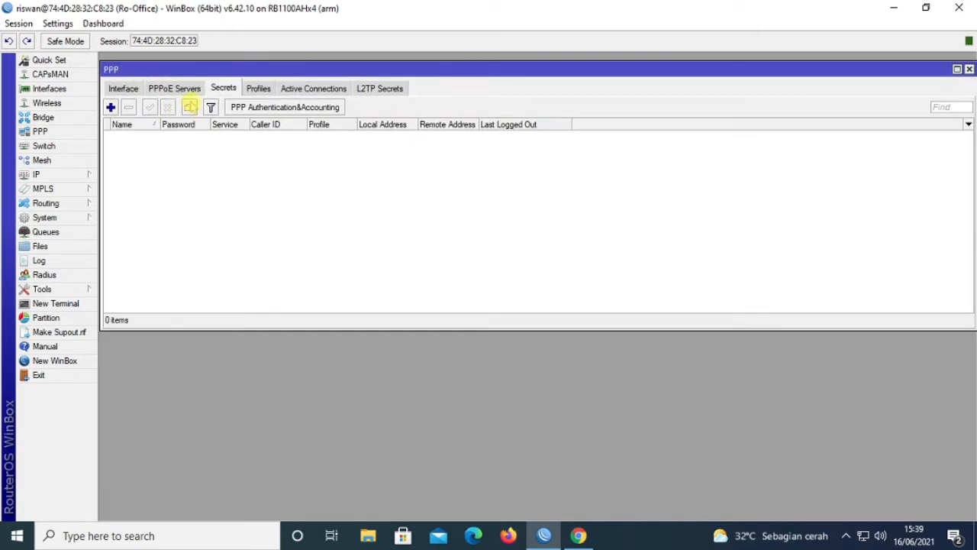
left_click(123, 89)
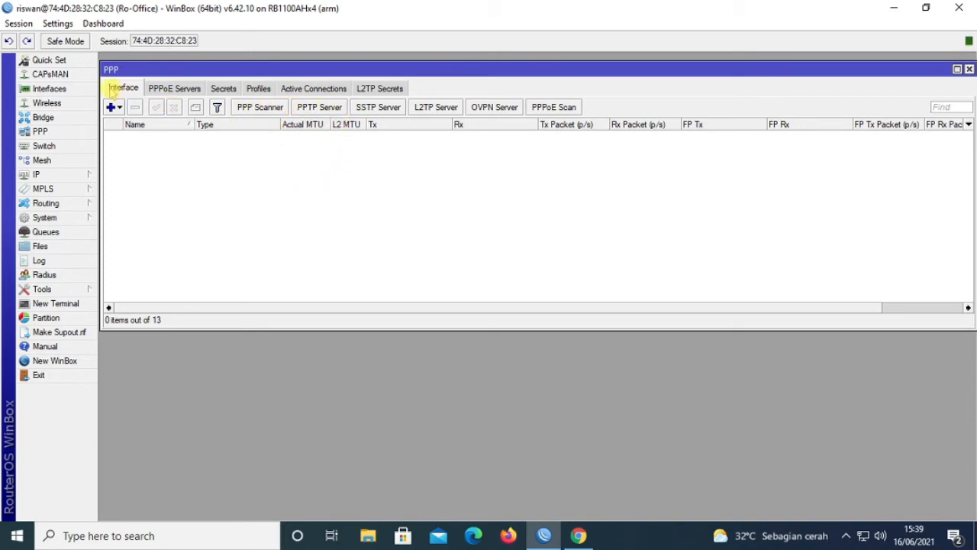
Step: Tick Enabled in the PPTP Server settings, apply and confirm, then show the Secrets list
left_click(322, 109)
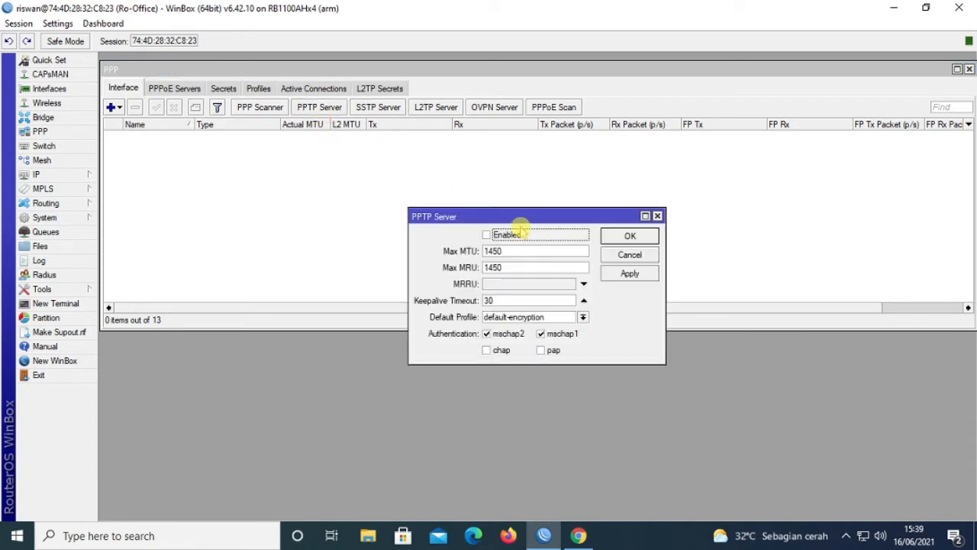
left_click_drag(459, 212, 402, 172)
left_click(428, 191)
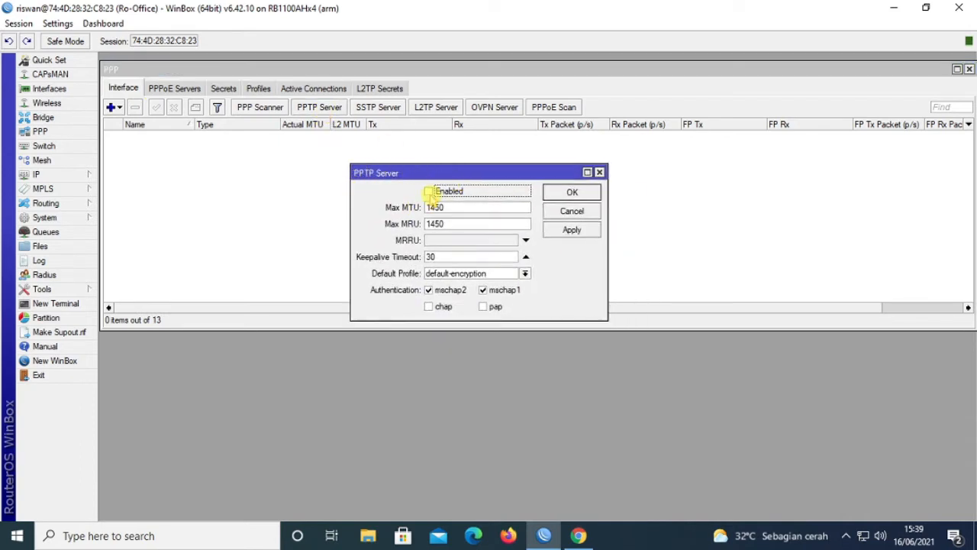
left_click(564, 231)
left_click(572, 191)
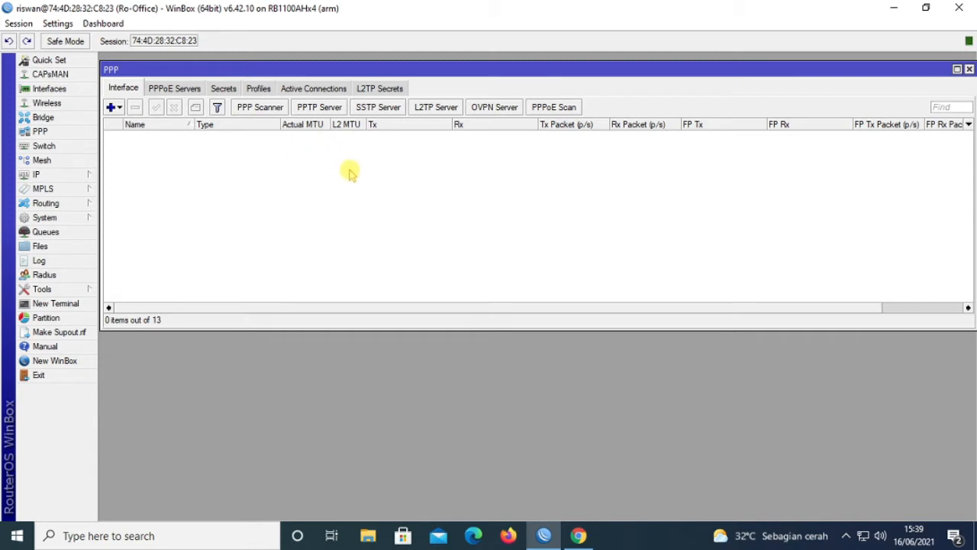
left_click(224, 88)
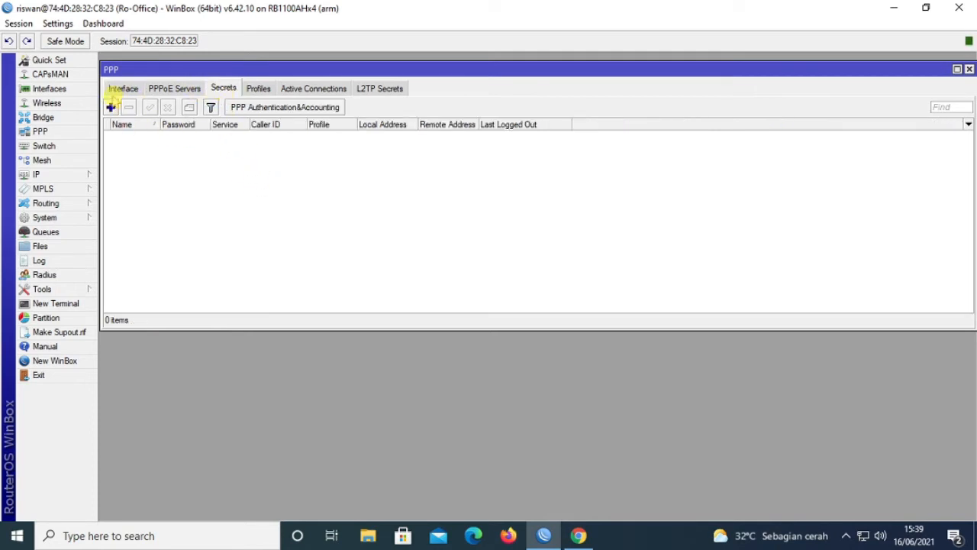
Step: Add a PPP secret, replacing the default name ppp1 with bebas and entering its password
left_click(111, 106)
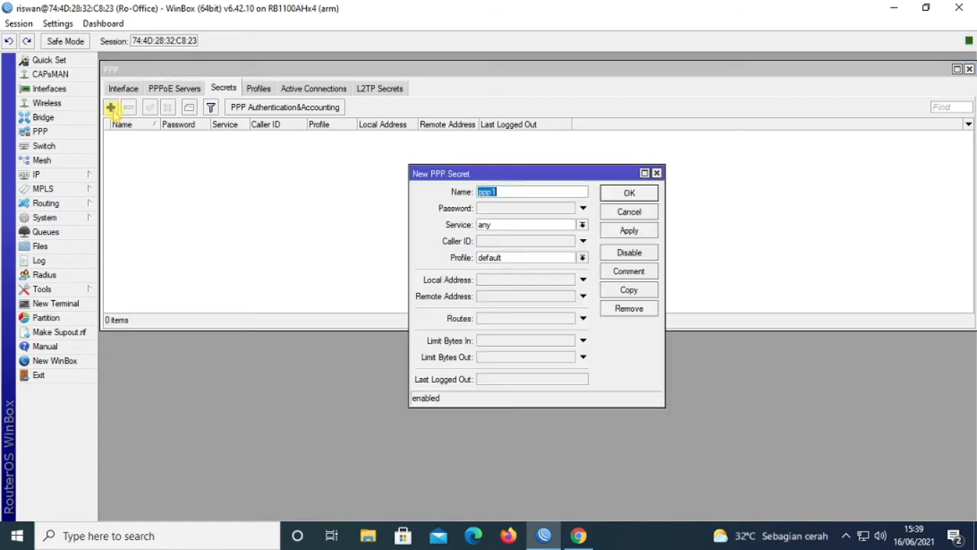
left_click_drag(461, 174, 347, 149)
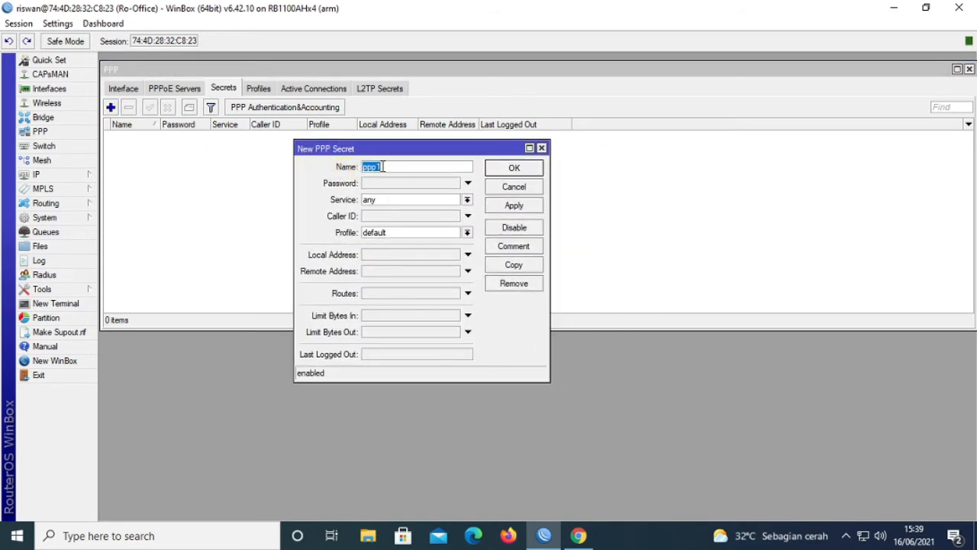
key("BackSpace")
left_click(400, 188)
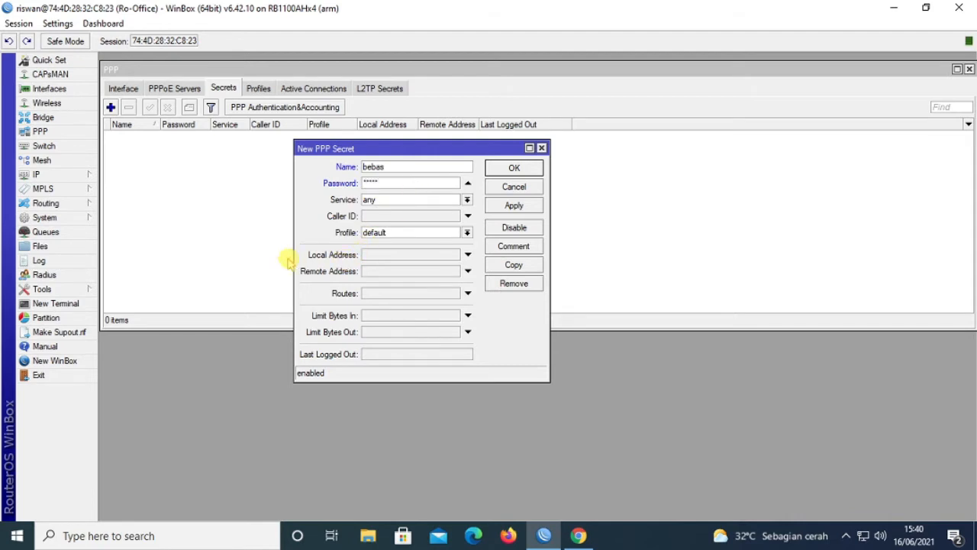
left_click(376, 255)
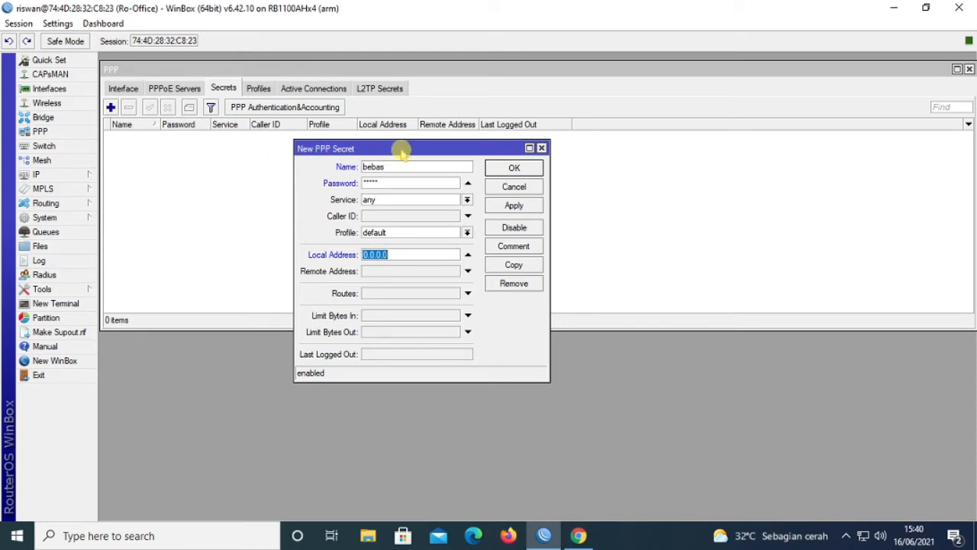
left_click_drag(403, 152, 556, 150)
left_click(60, 176)
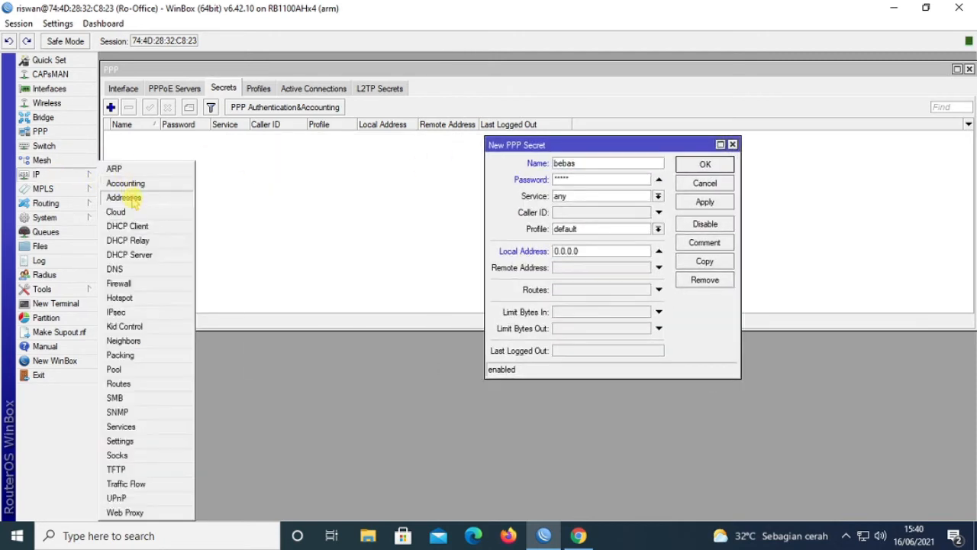
Step: Check the router's IP Address List, noting 192.168.1.1/24, and close it
left_click(136, 196)
left_click(210, 189)
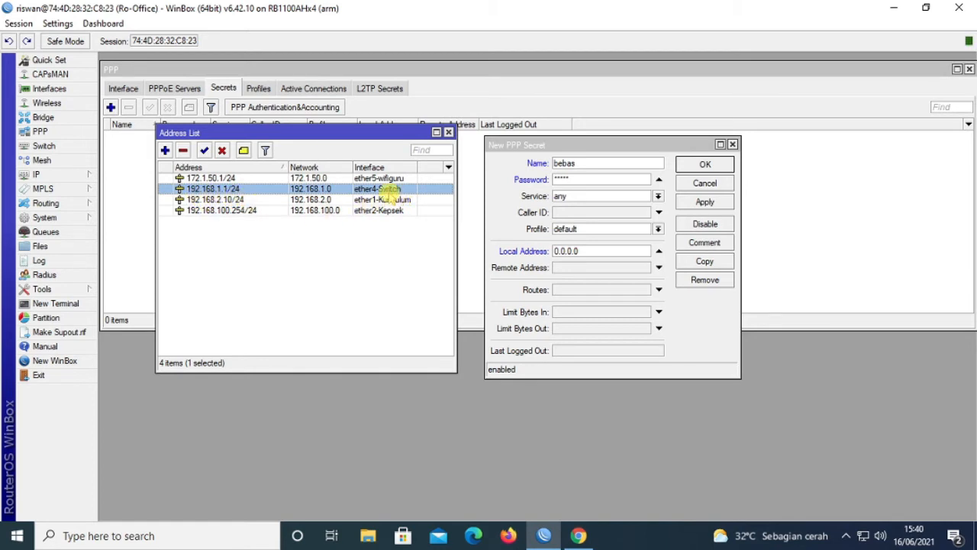
left_click(449, 133)
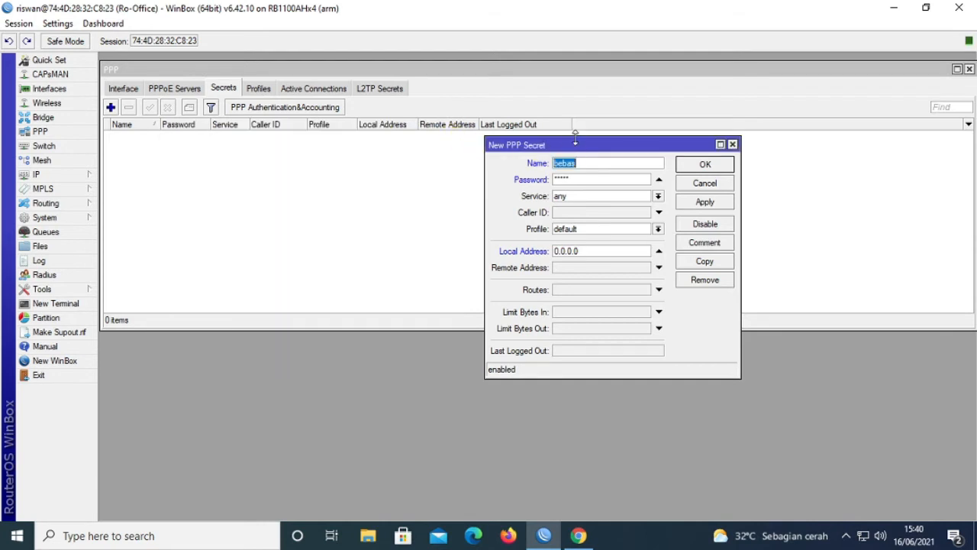
Step: Begin replacing the secret's local address 0.0.0.0 with 192.168.1.1
left_click_drag(574, 144, 386, 138)
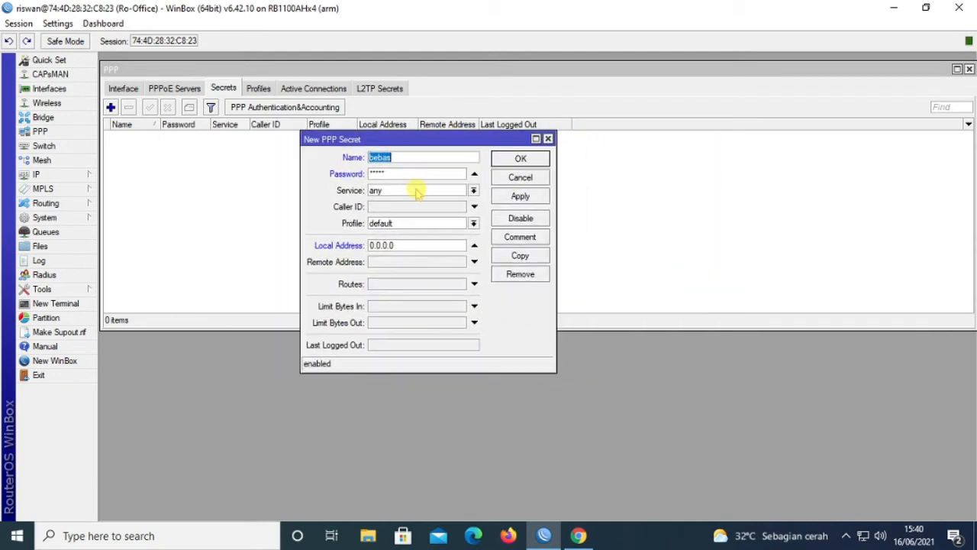
double_click(409, 246)
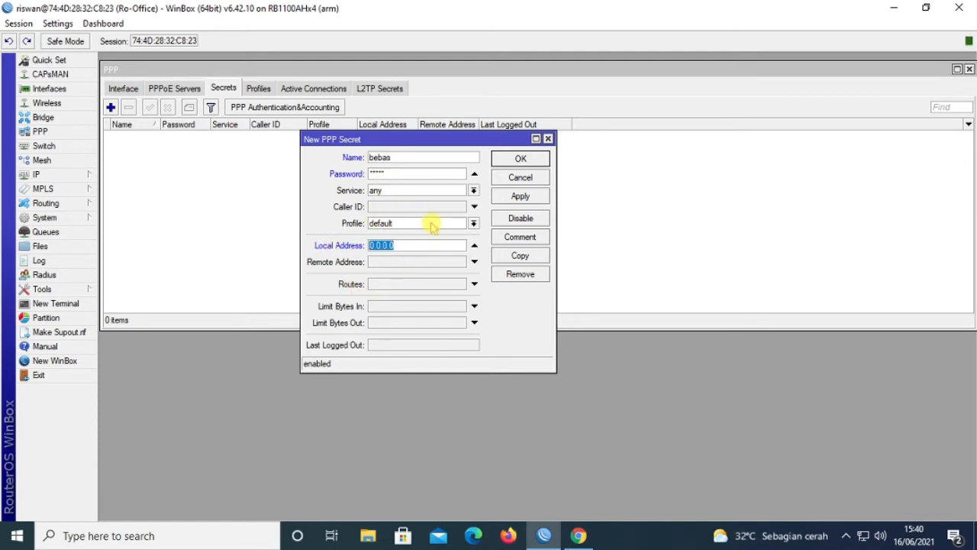
type("192.168.1.1")
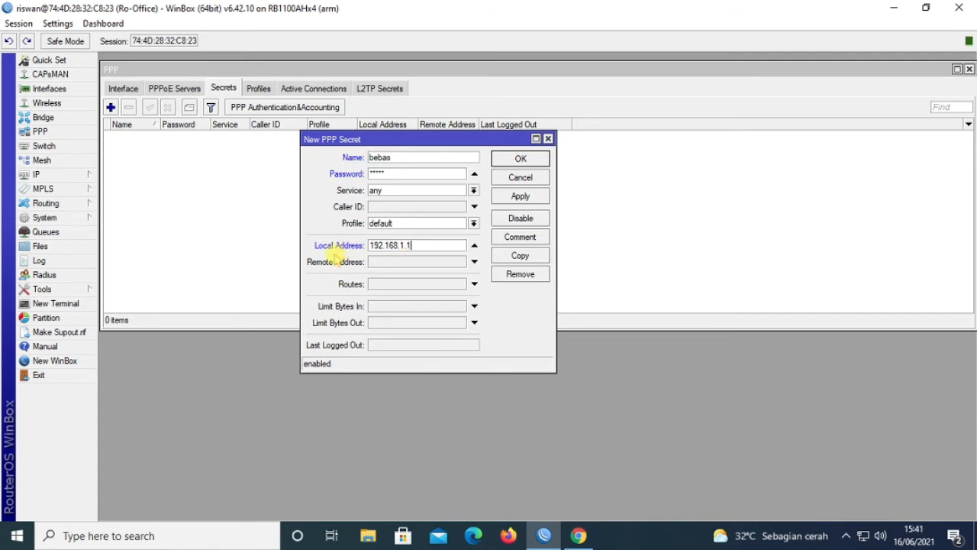
Step: Set the secret's remote address to 10.1.1.1, keep the default profile, and apply bebas
left_click(384, 264)
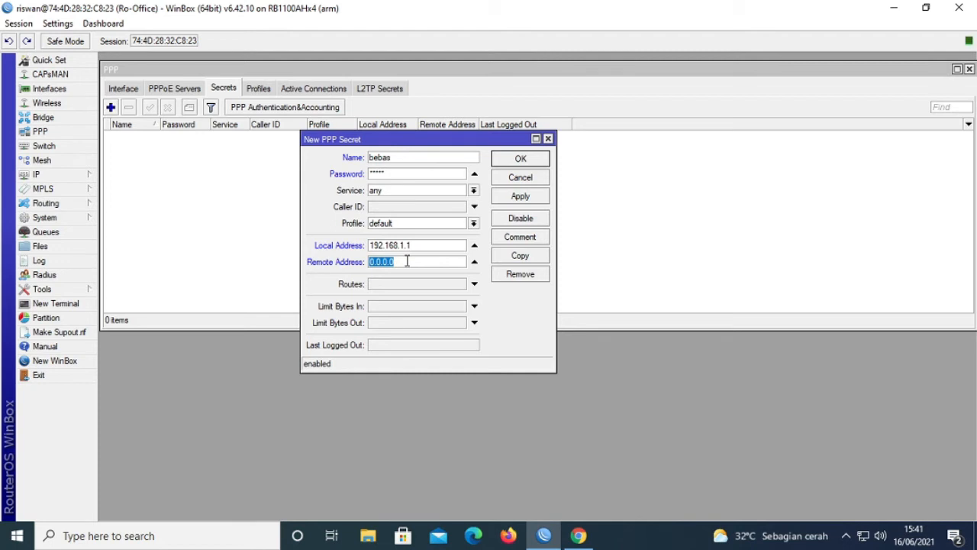
type("10")
left_click(474, 263)
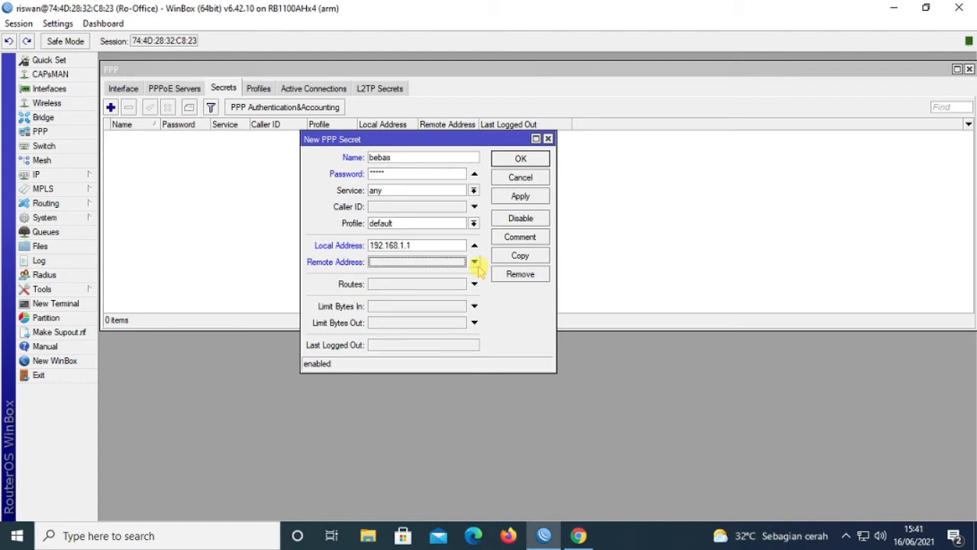
left_click(474, 262)
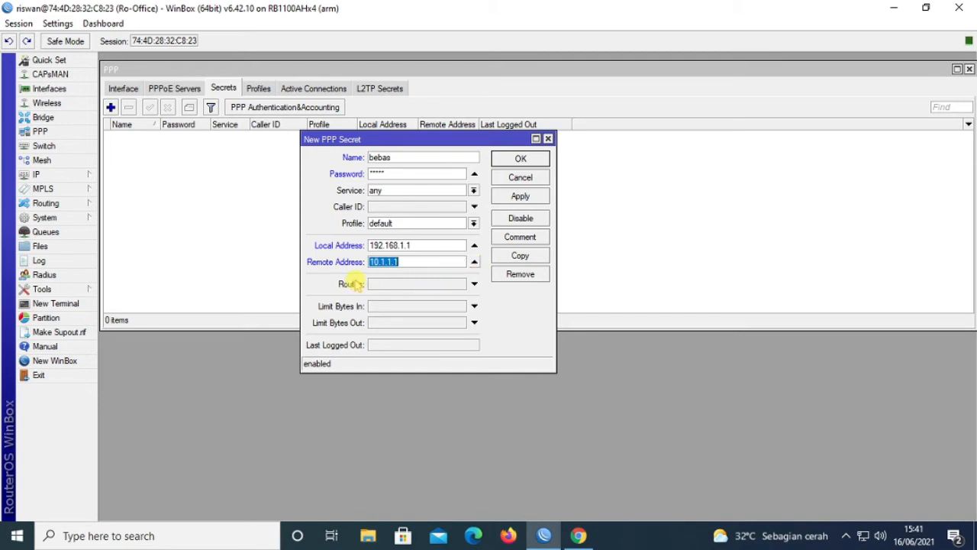
left_click(416, 261)
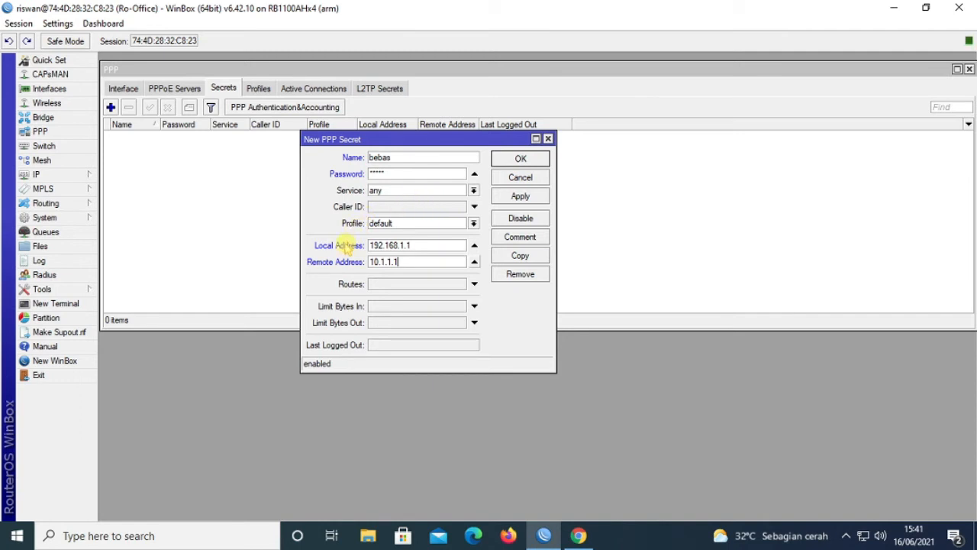
left_click(441, 223)
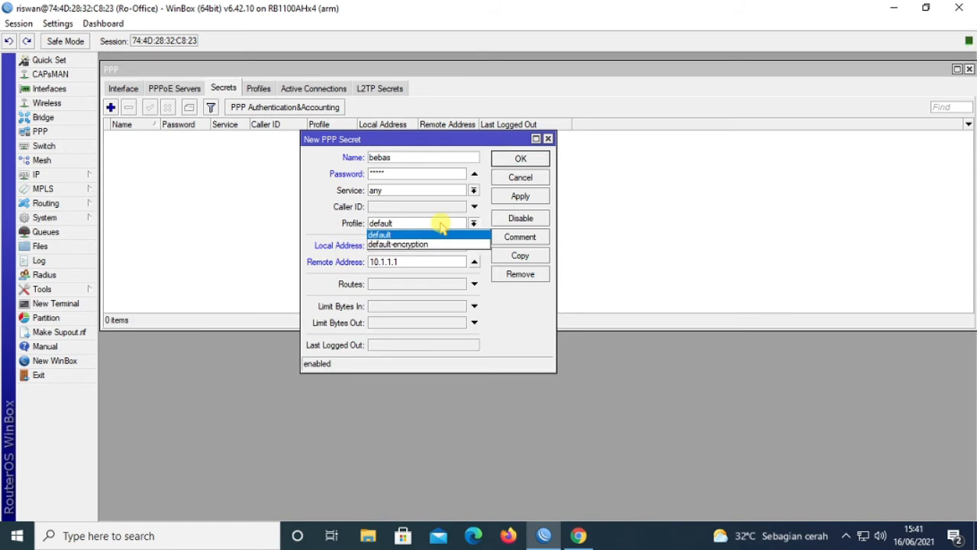
left_click(441, 226)
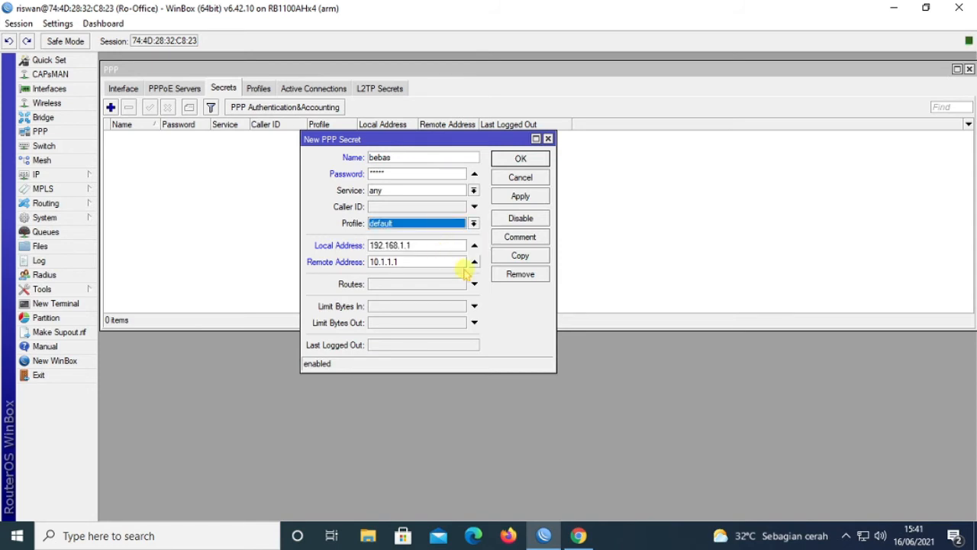
left_click(520, 196)
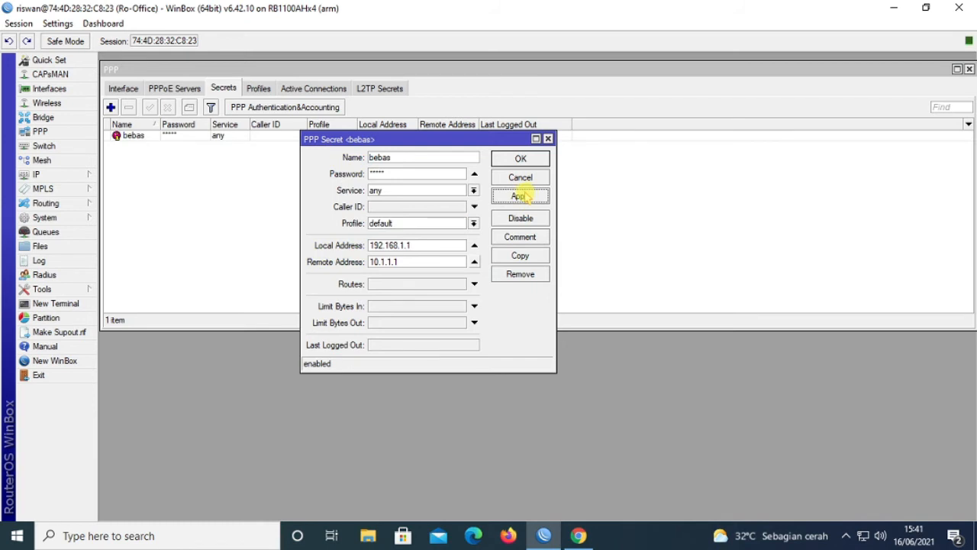
Step: Close the bebas secret dialog with OK and minimize WinBox
left_click(525, 160)
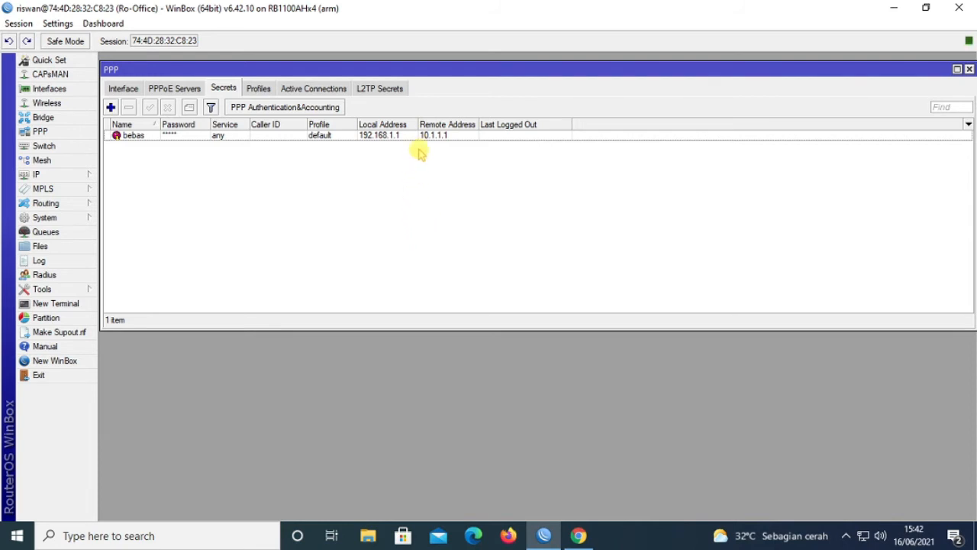
left_click(896, 6)
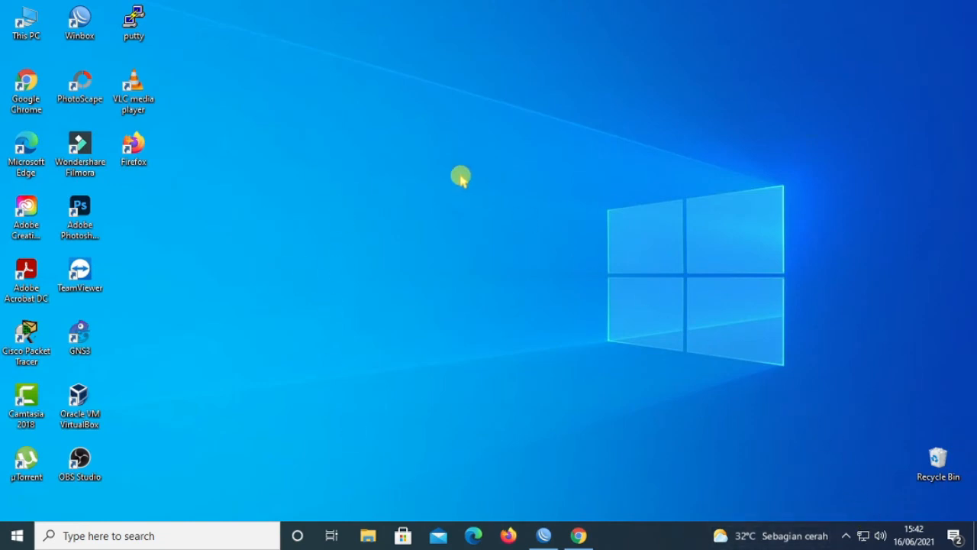
Step: From Network & Internet VPN settings, add a connection using the Windows (built-in) provider
right_click(863, 535)
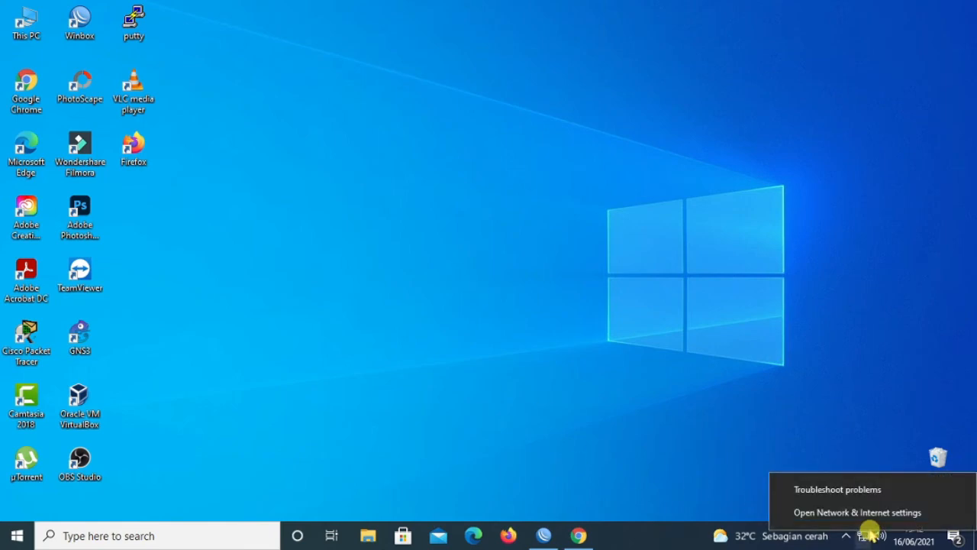
left_click(857, 512)
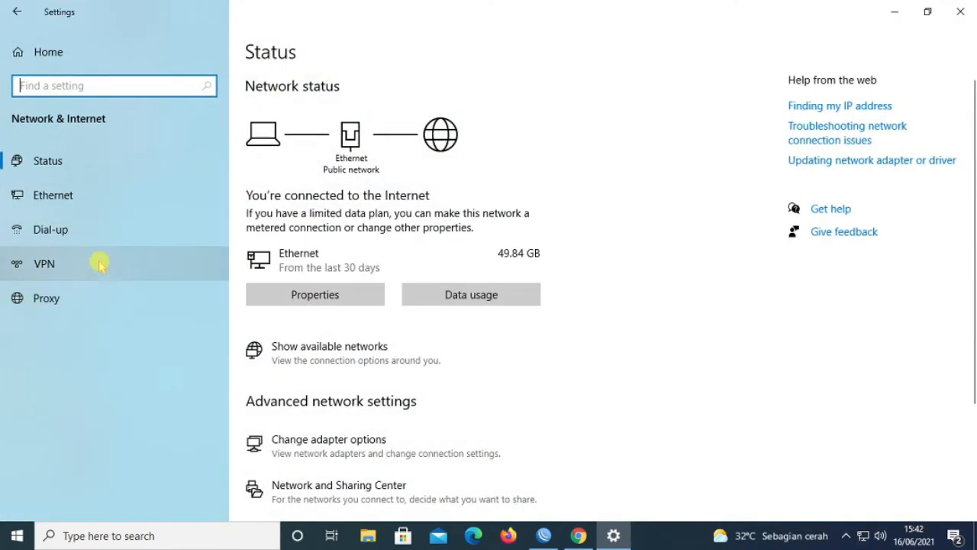
left_click(44, 269)
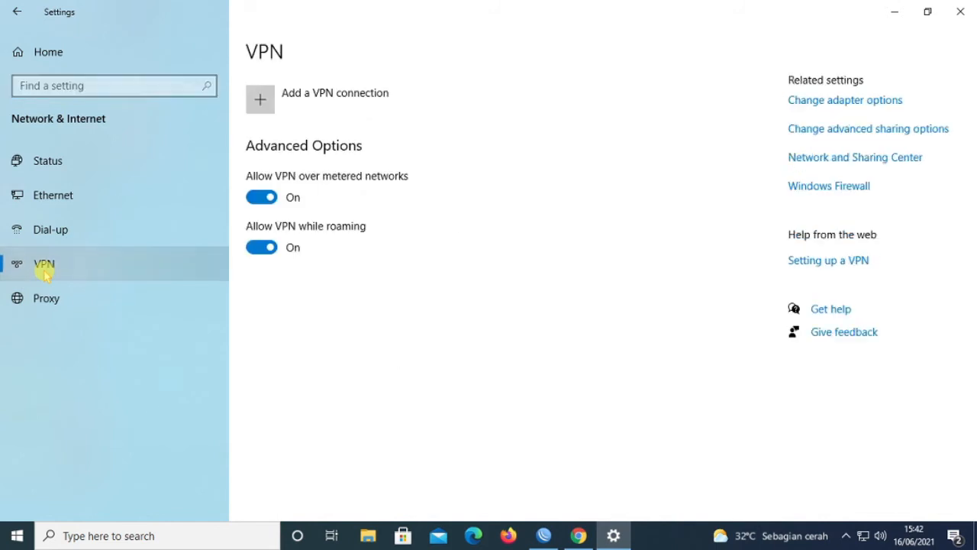
left_click(260, 99)
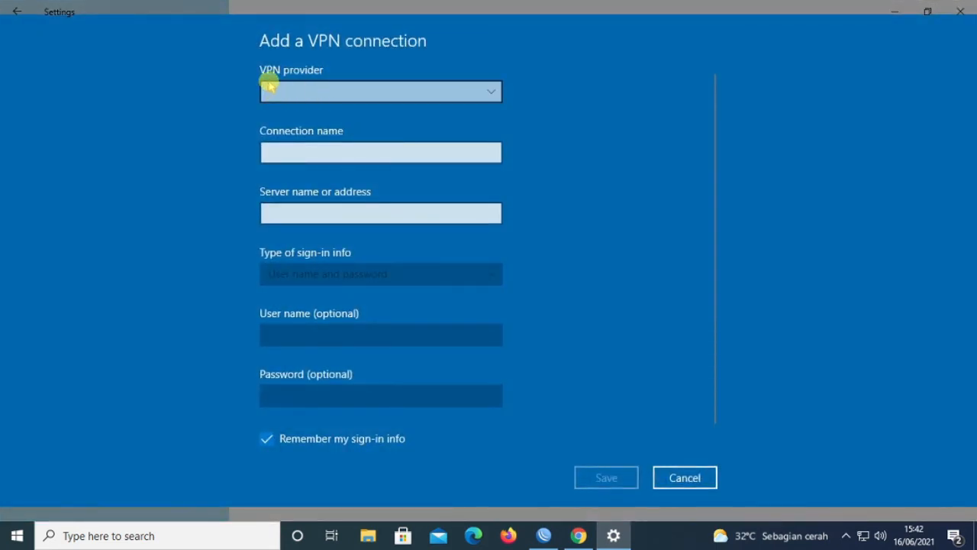
left_click(374, 98)
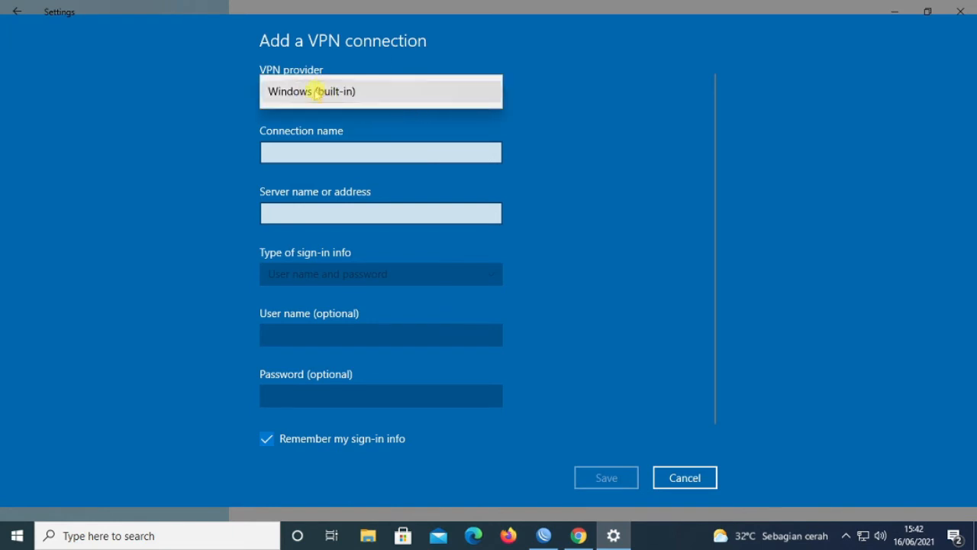
left_click(482, 92)
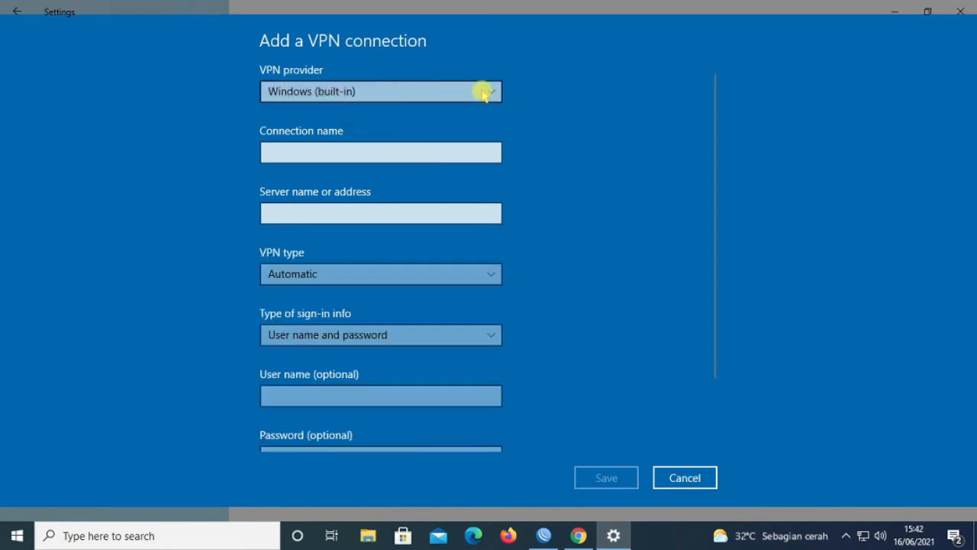
Step: Keep Windows (built-in) and Automatic VPN type, and enter VPN as the connection name
left_click(330, 94)
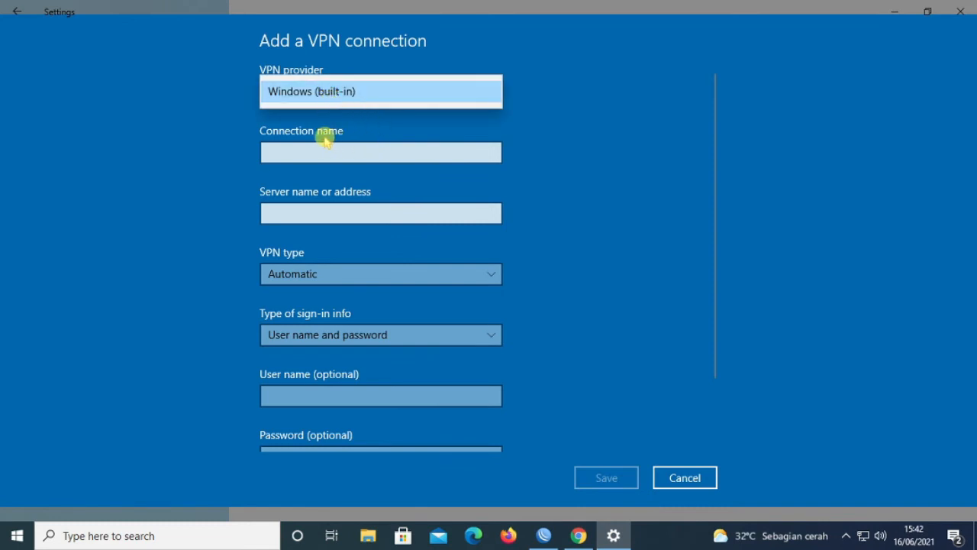
left_click(247, 132)
left_click(356, 97)
left_click(556, 100)
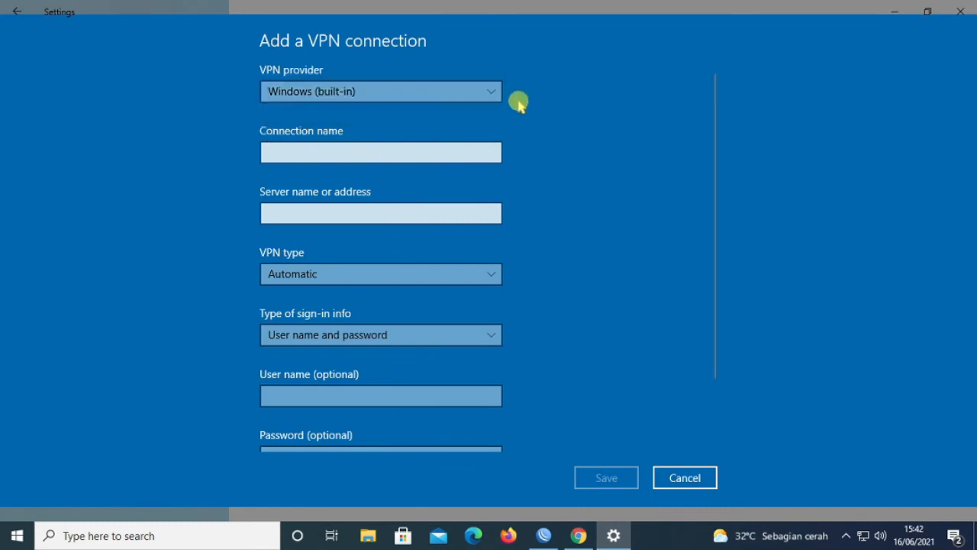
left_click(496, 95)
left_click(443, 92)
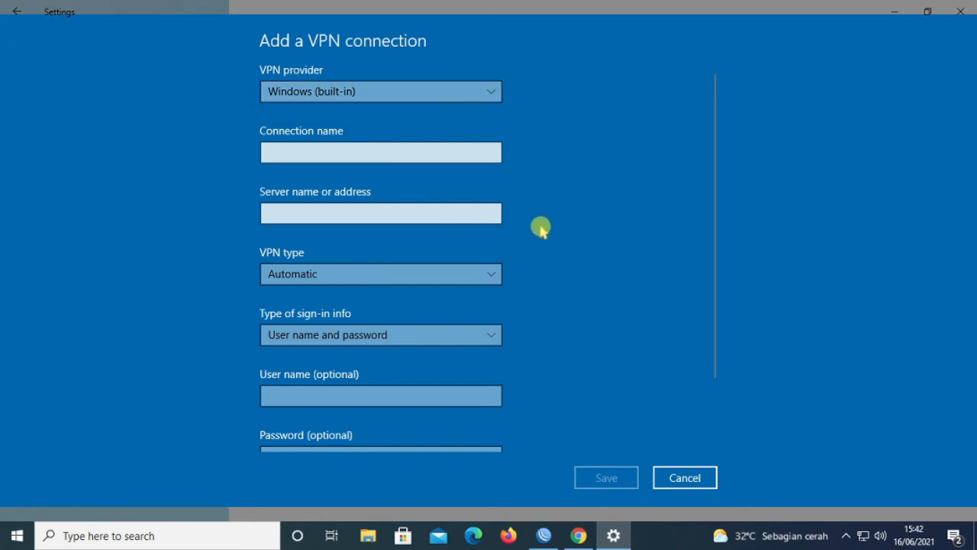
scroll(544, 246, "down", 2)
scroll(543, 245, "up", 2)
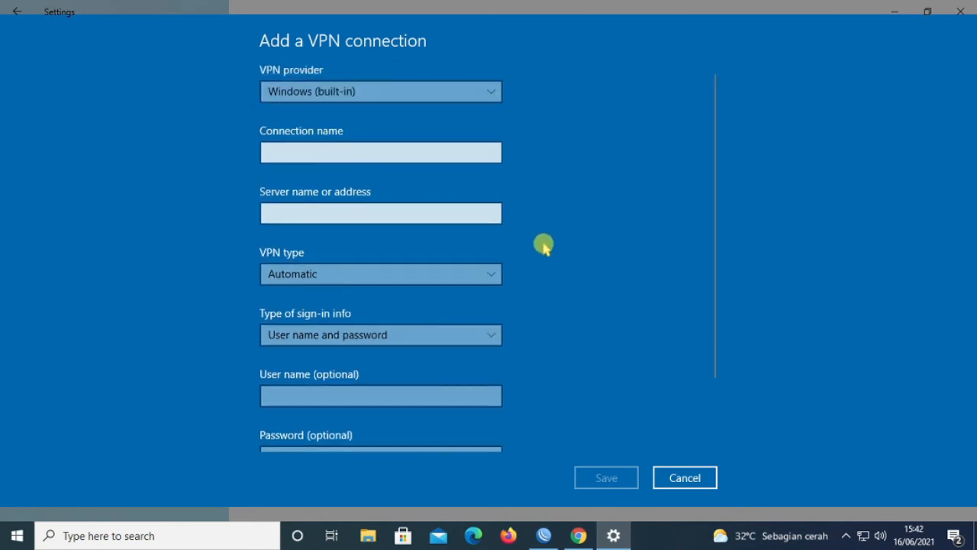
scroll(544, 246, "down", 2)
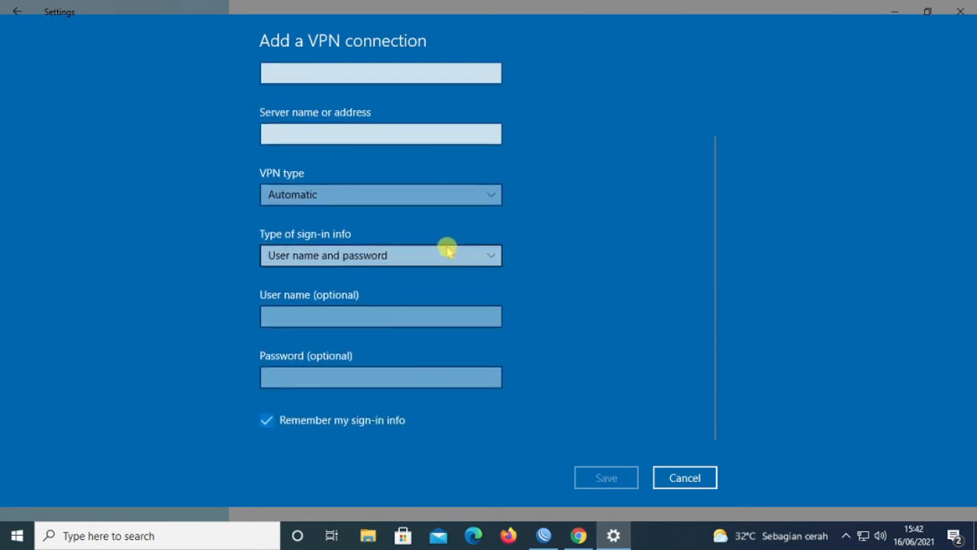
left_click(334, 200)
left_click(334, 203)
scroll(369, 133, "up", 2)
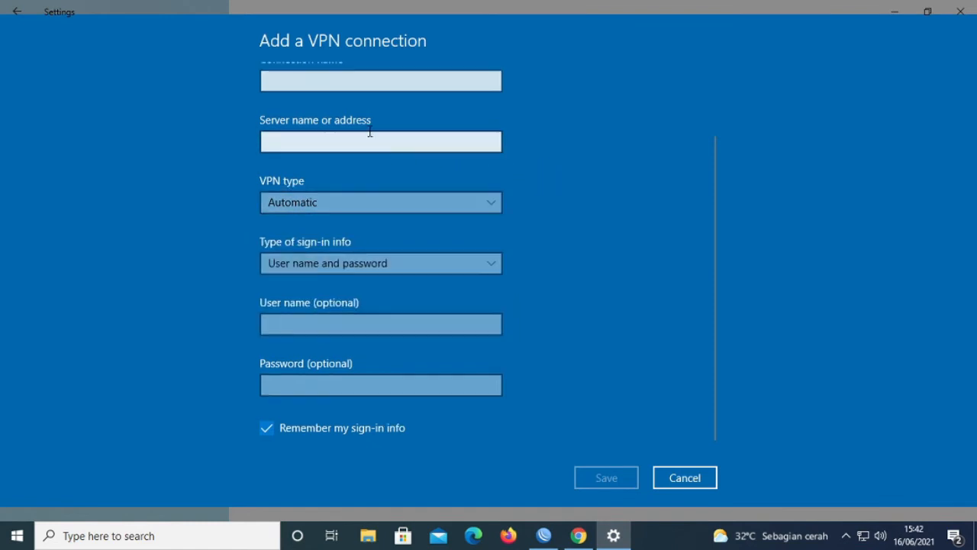
left_click(296, 157)
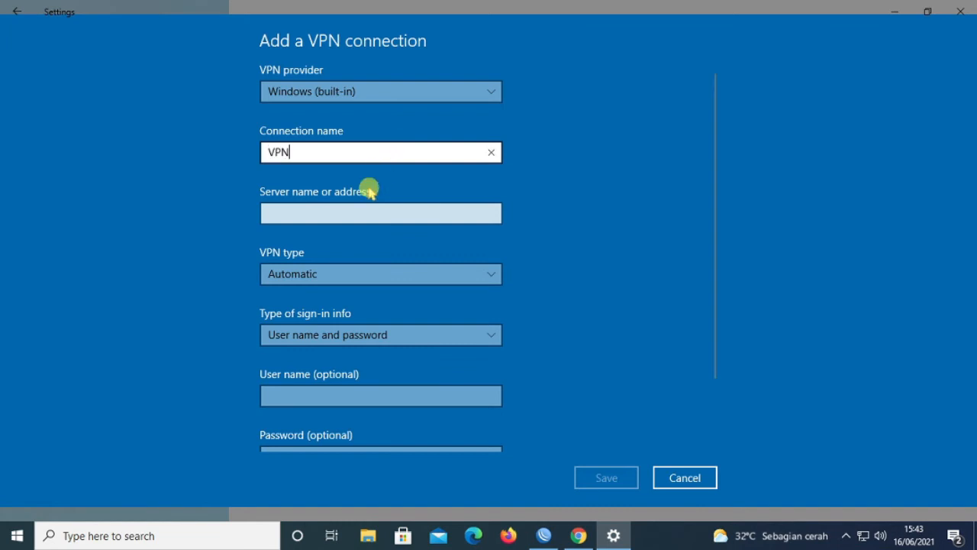
Step: Enter server address 192.168.1.1 and choose PPTP as the VPN type
left_click(321, 213)
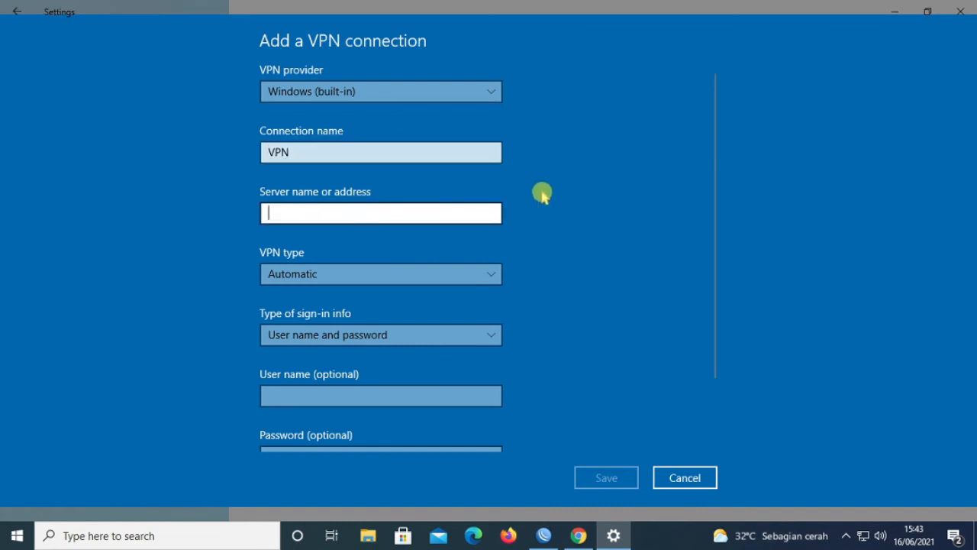
type("192.168")
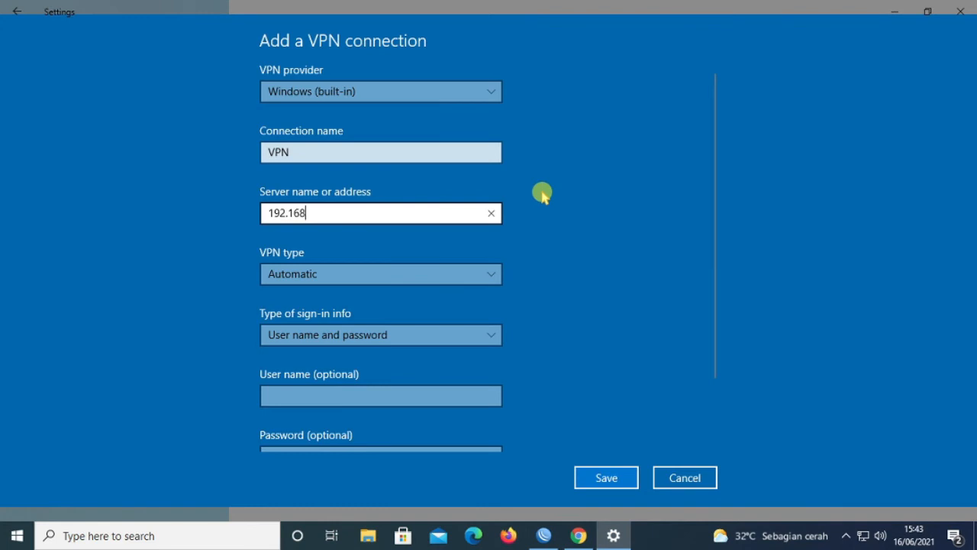
type(".1.1")
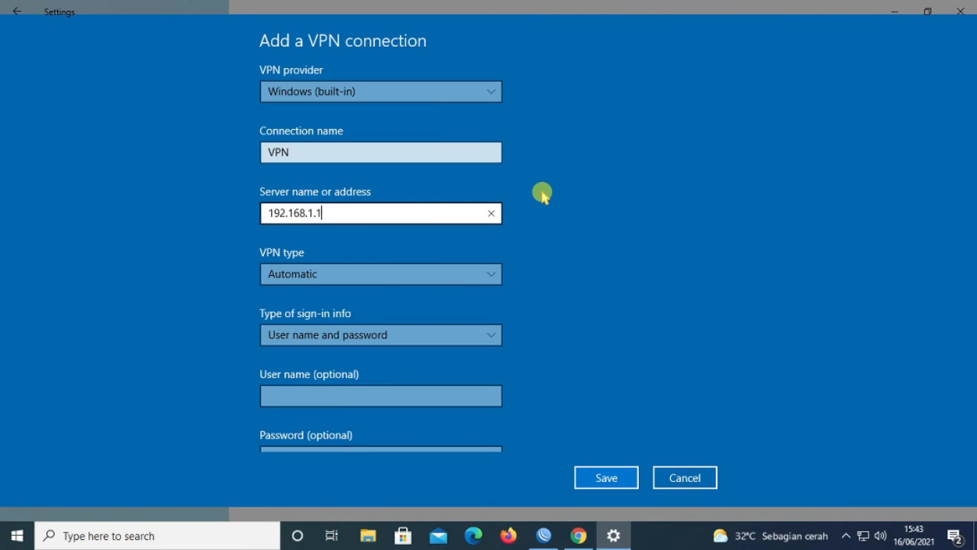
scroll(542, 193, "down", 1)
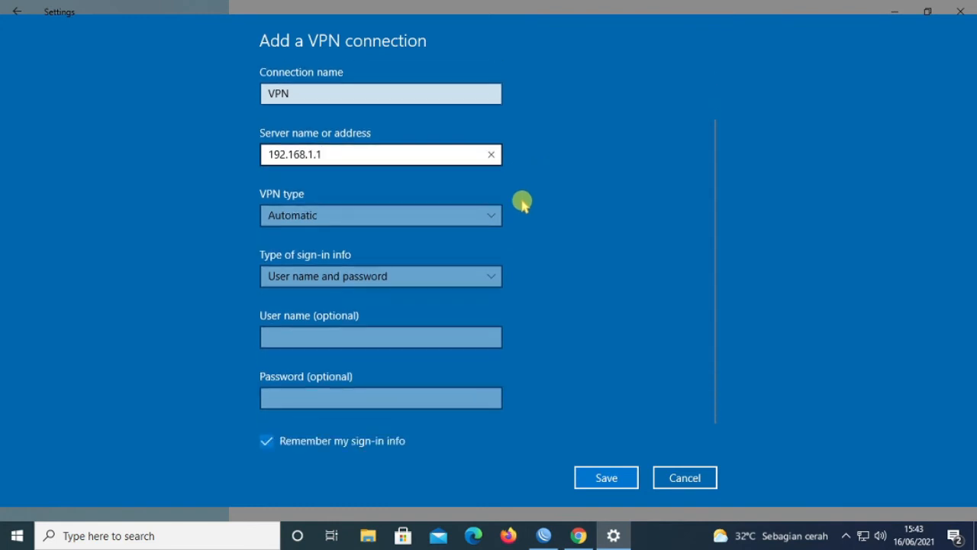
left_click(322, 217)
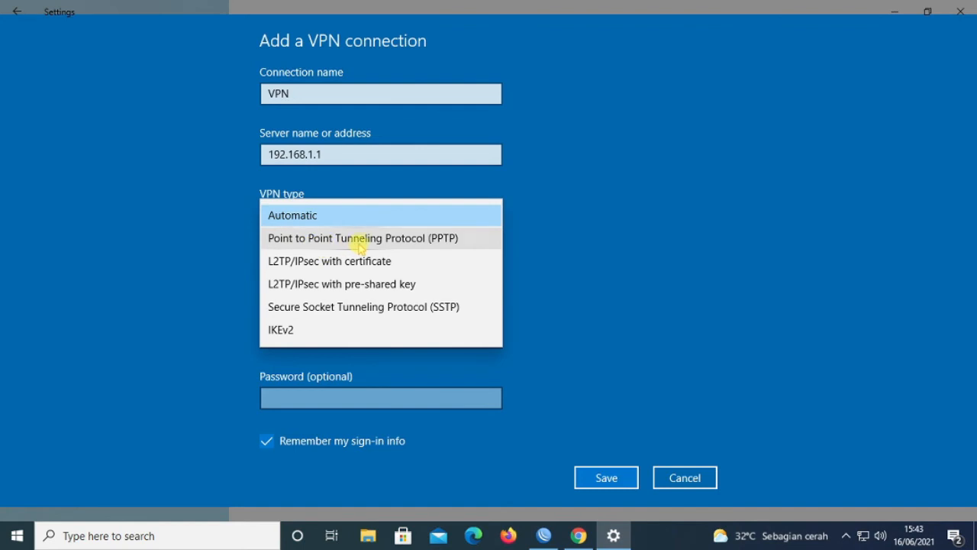
left_click(393, 237)
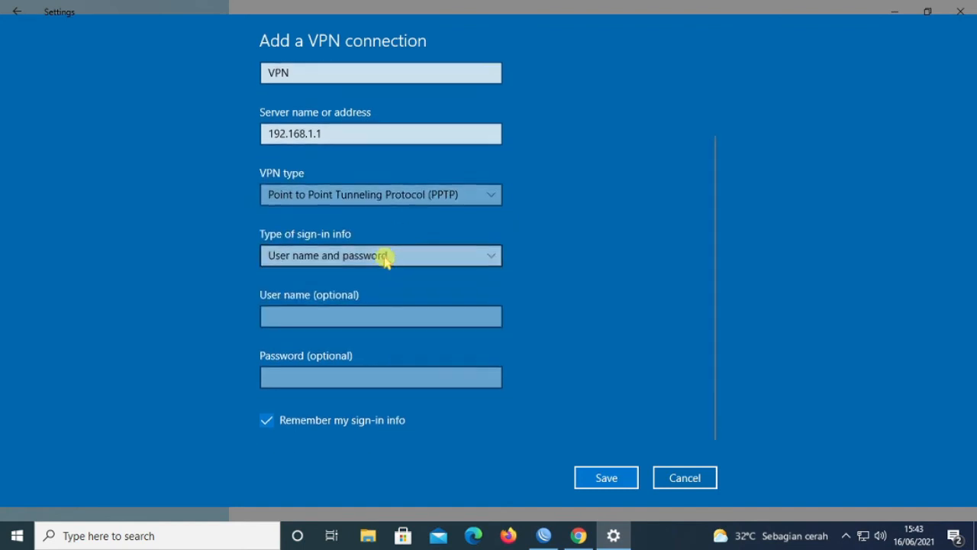
Step: Choose user name and password sign-in, fill in the secret's credentials, and save
left_click(391, 256)
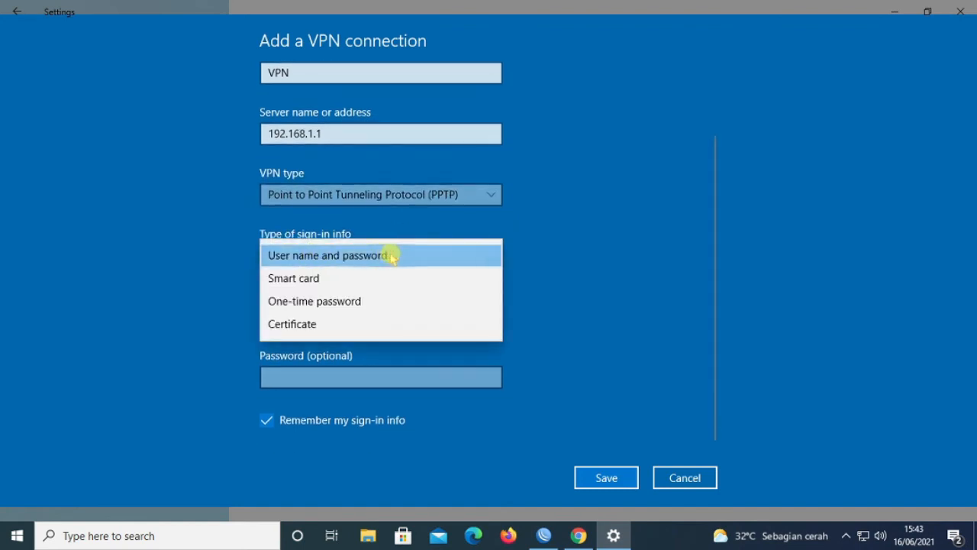
left_click(416, 257)
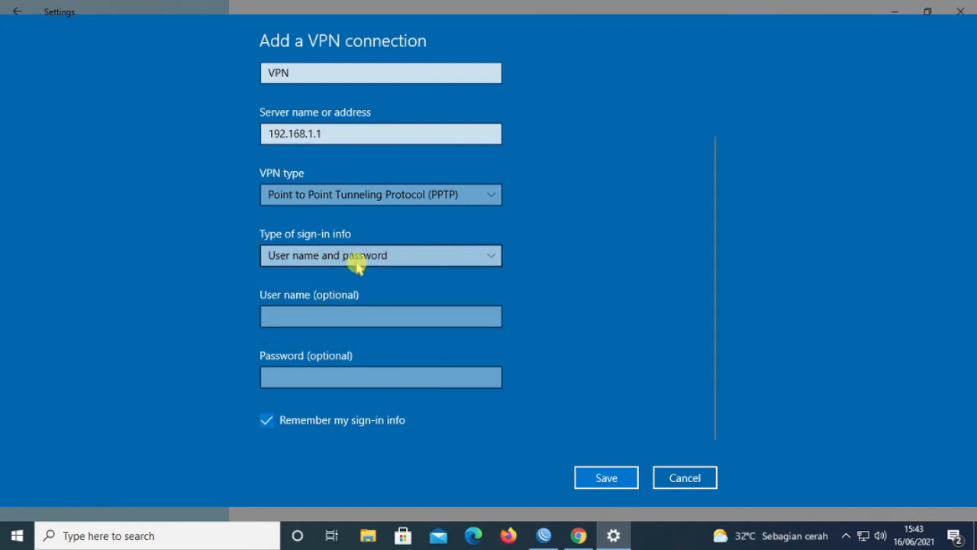
left_click(310, 318)
type("bebas")
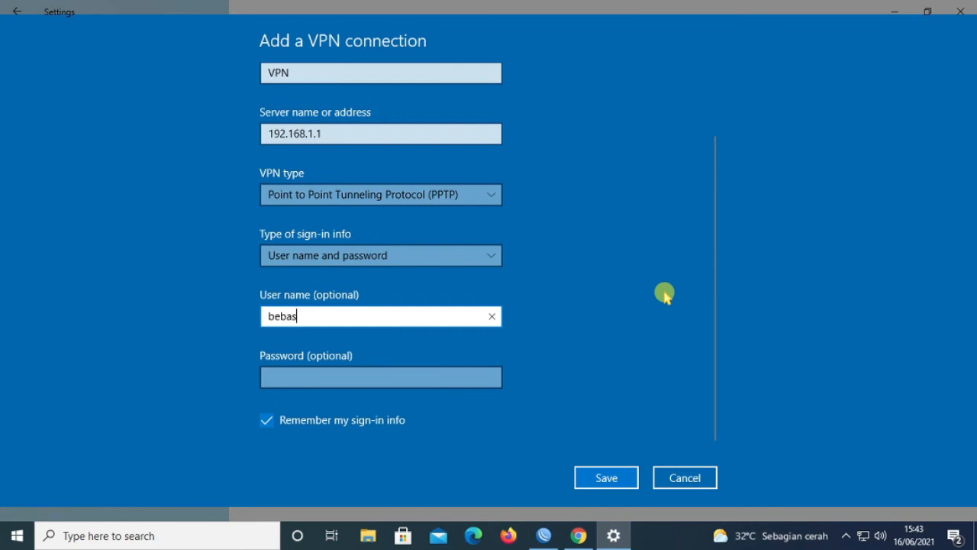
left_click(320, 374)
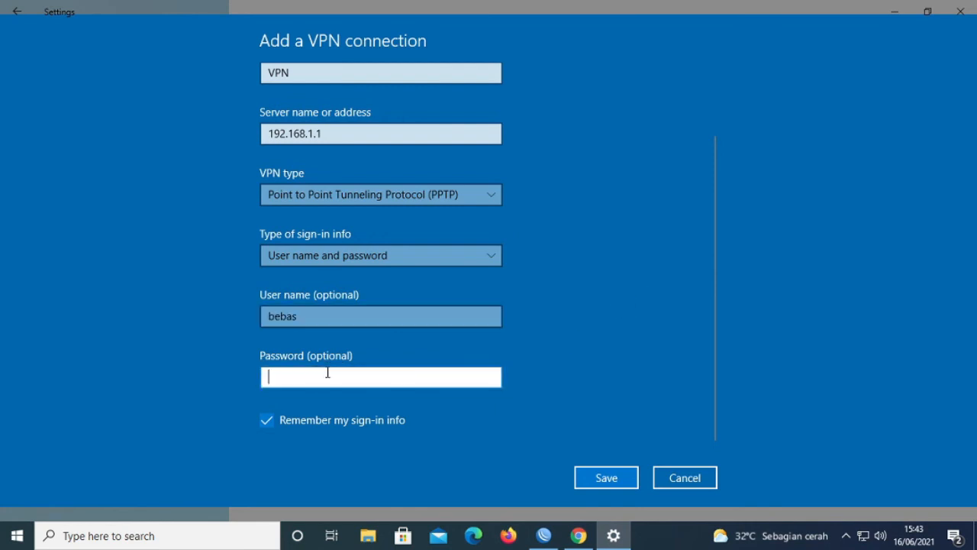
type("b")
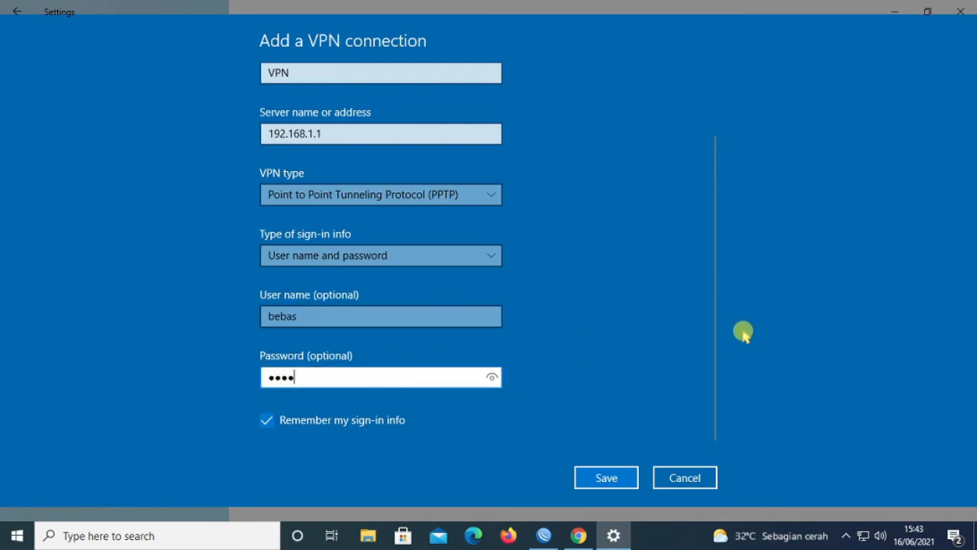
left_click(618, 478)
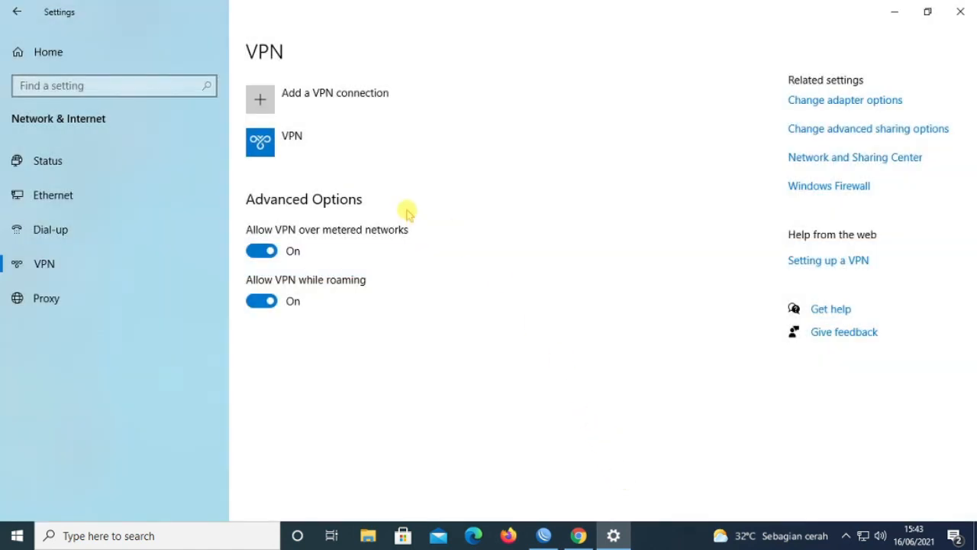
Step: Connect the new VPN connection from the VPN settings page
left_click(847, 535)
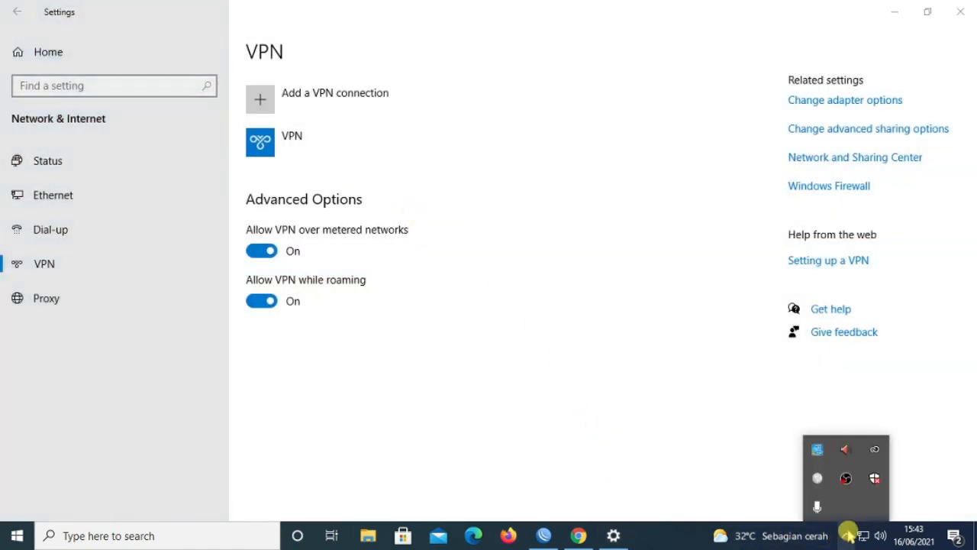
left_click(846, 535)
left_click(273, 152)
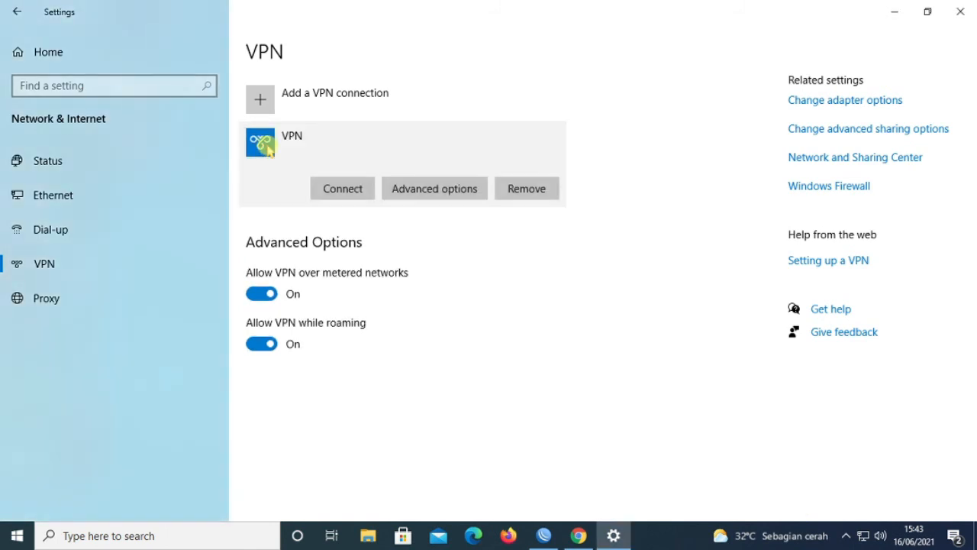
left_click(339, 194)
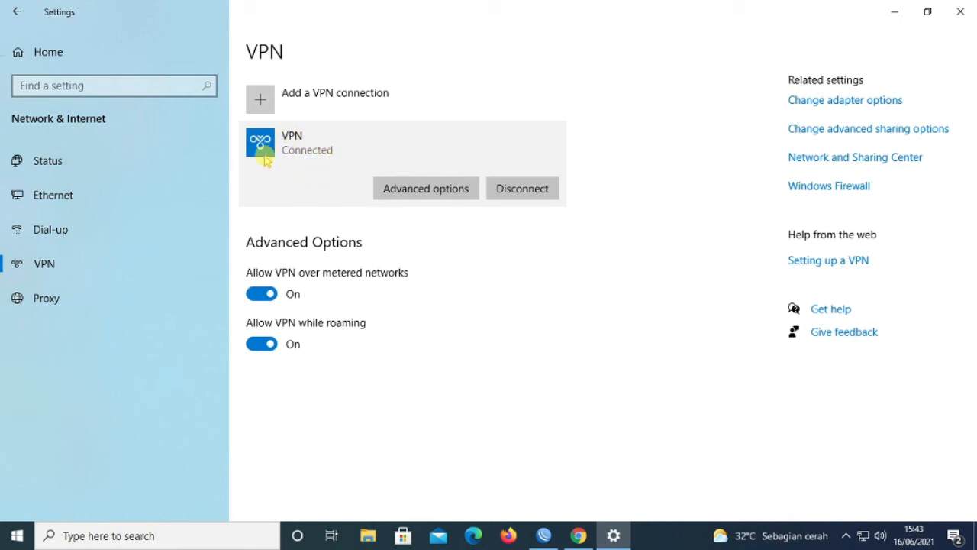
Step: Confirm the network flyout shows VPN Connected, then bring WinBox back
left_click(847, 536)
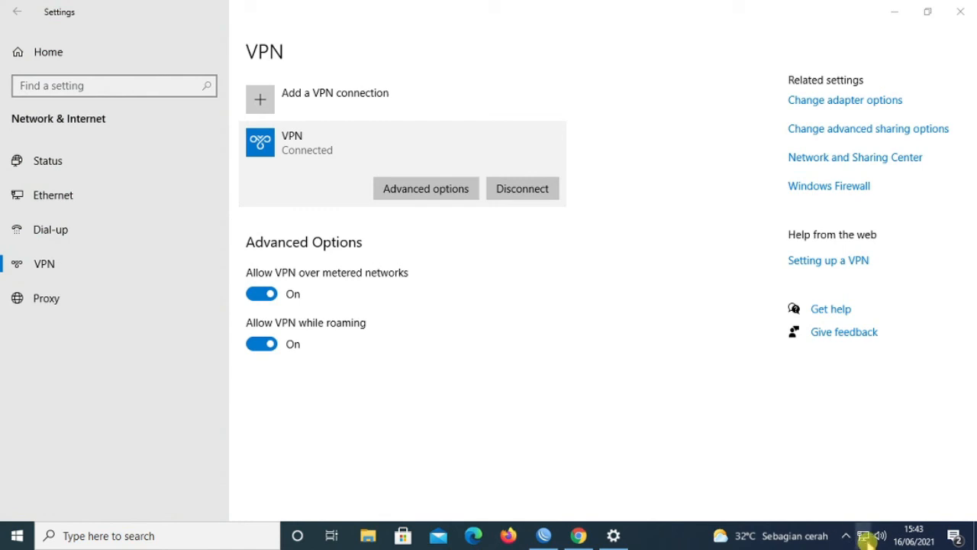
left_click(862, 535)
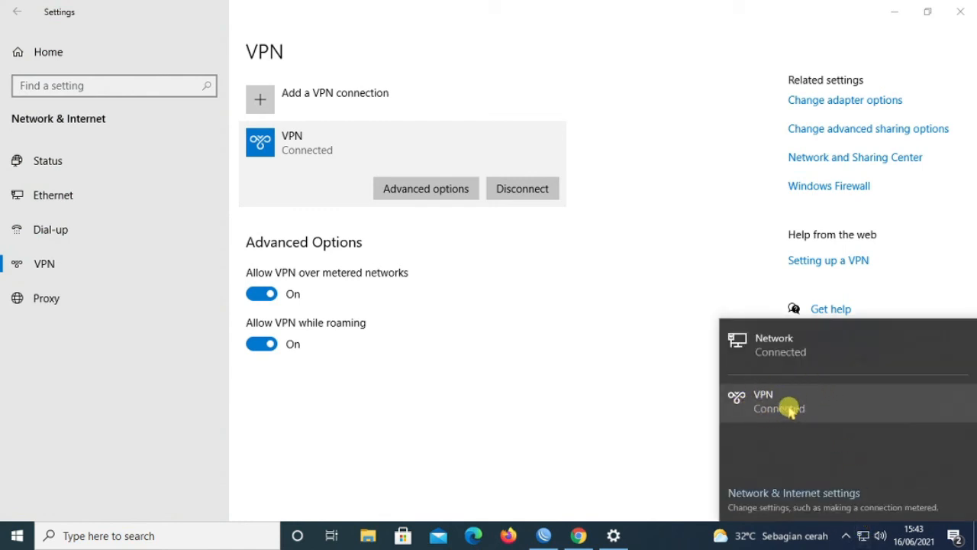
left_click(894, 11)
left_click(544, 537)
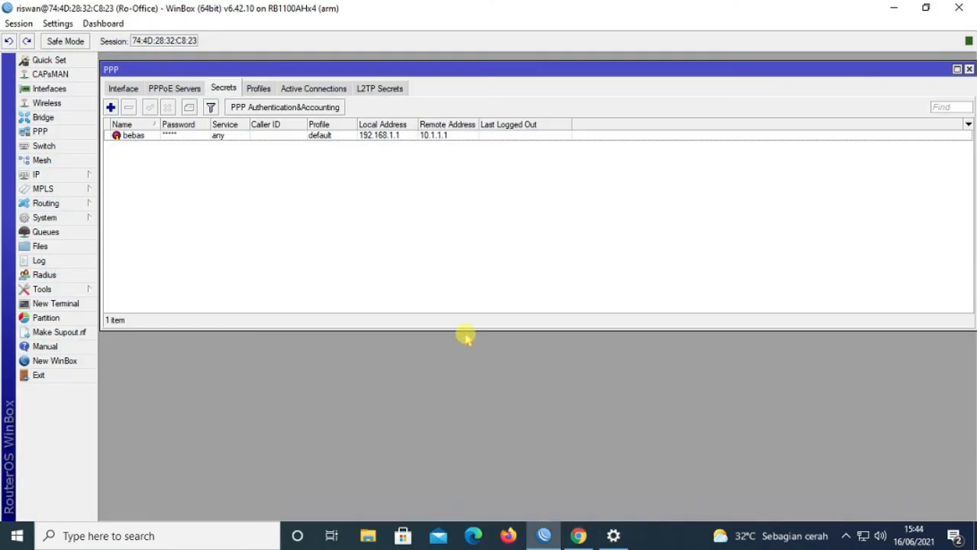
Step: Check that the <pptp-bebas> PPTP Server Binding is connected with remote address 10.1.1.1, then minimize WinBox
left_click(127, 89)
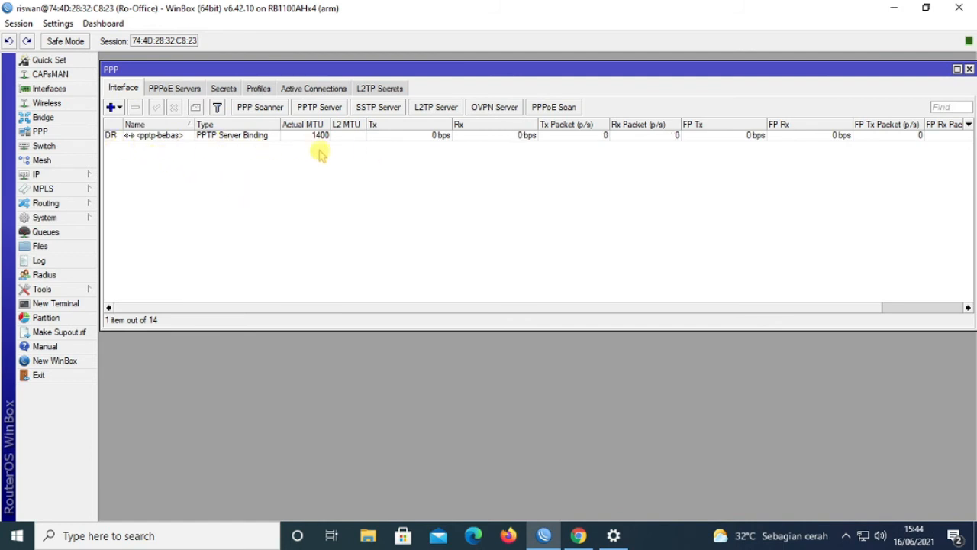
double_click(289, 138)
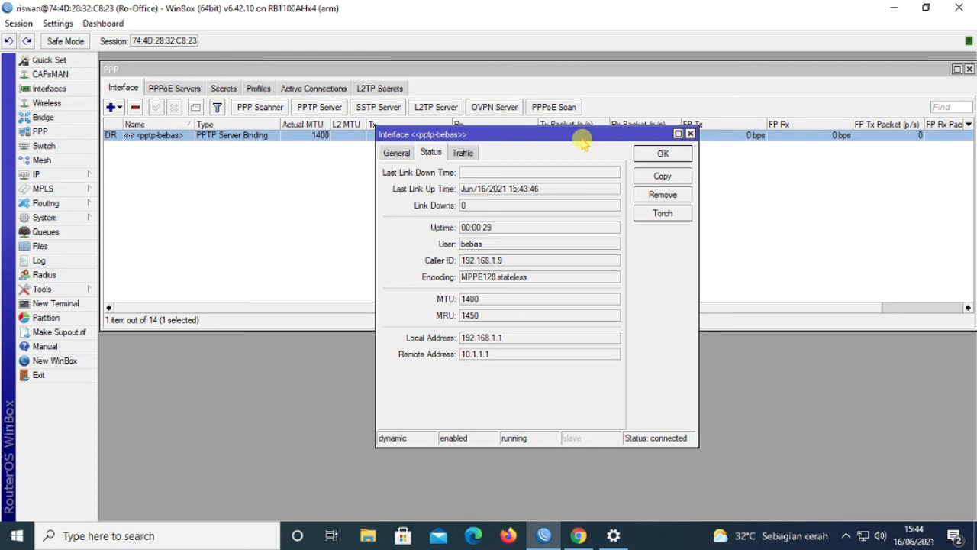
left_click(662, 153)
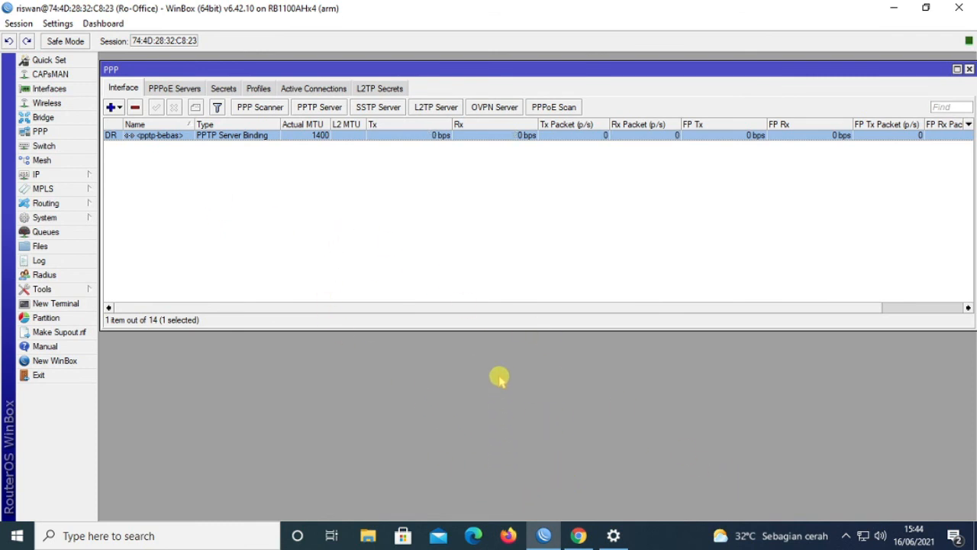
left_click(894, 9)
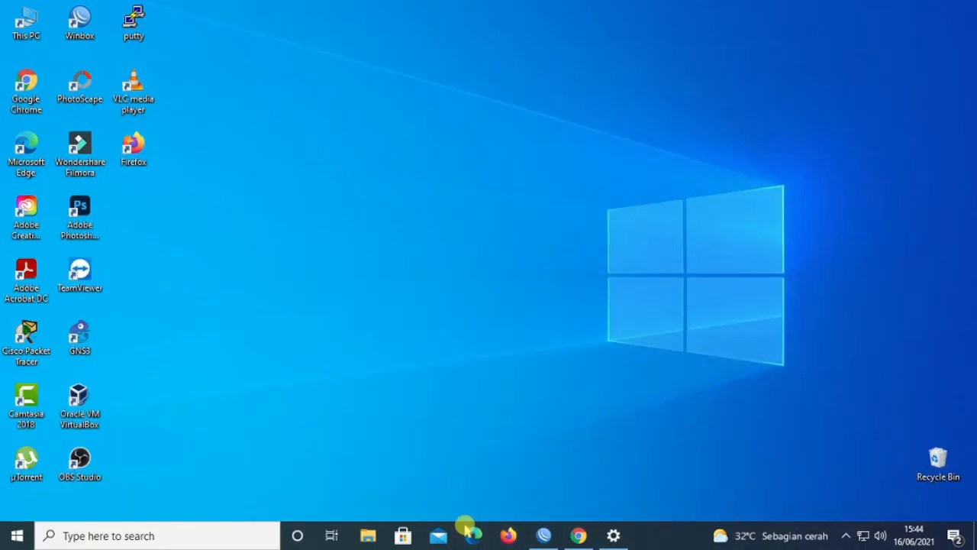
Step: Launch Command Prompt via the taskbar search for cmd and run ipconfig
left_click(171, 534)
type("cmd")
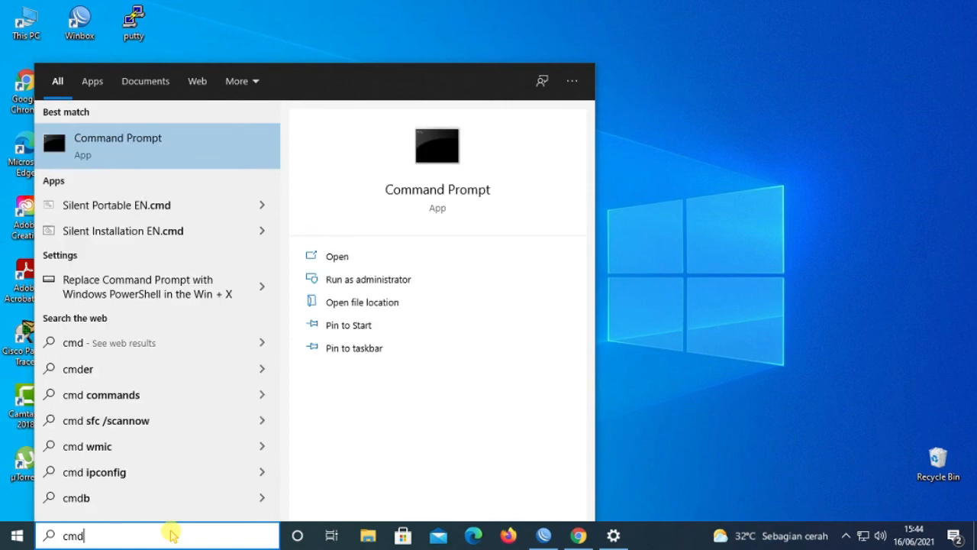
key("Return")
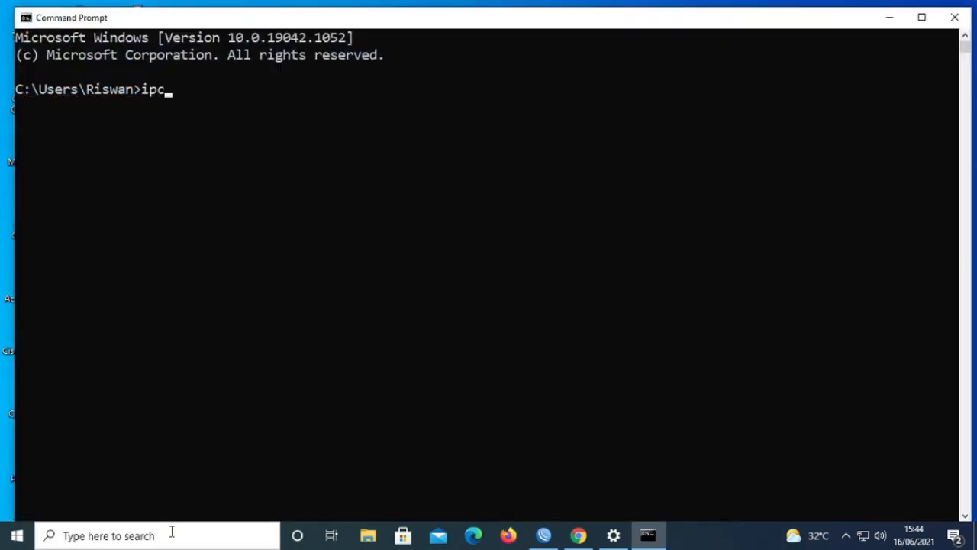
type("ipconfig")
key("Return")
Step: Review the PPP adapter VPN section showing IPv4 10.1.1.1, then minimize Command Prompt
scroll(610, 326, "up", 4)
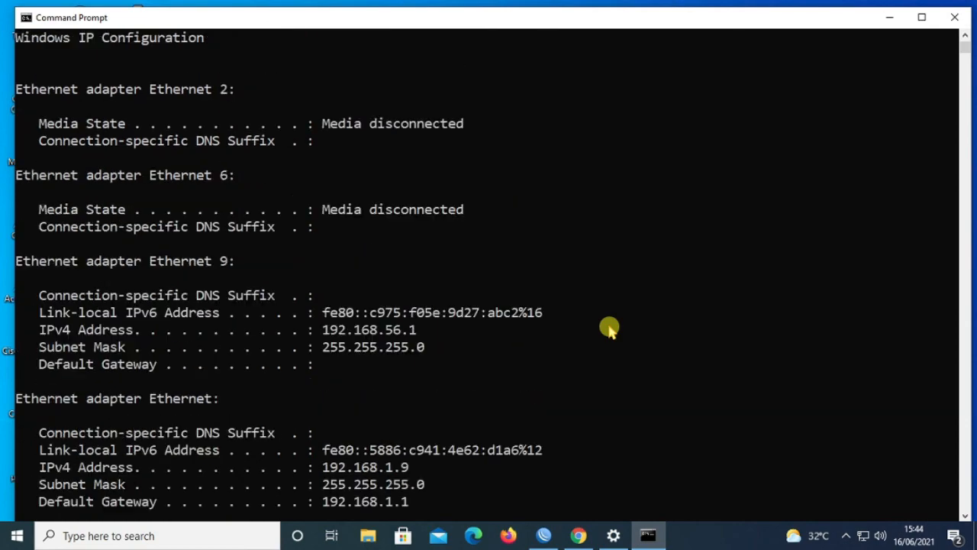
scroll(392, 261, "down", 5)
scroll(395, 255, "up", 5)
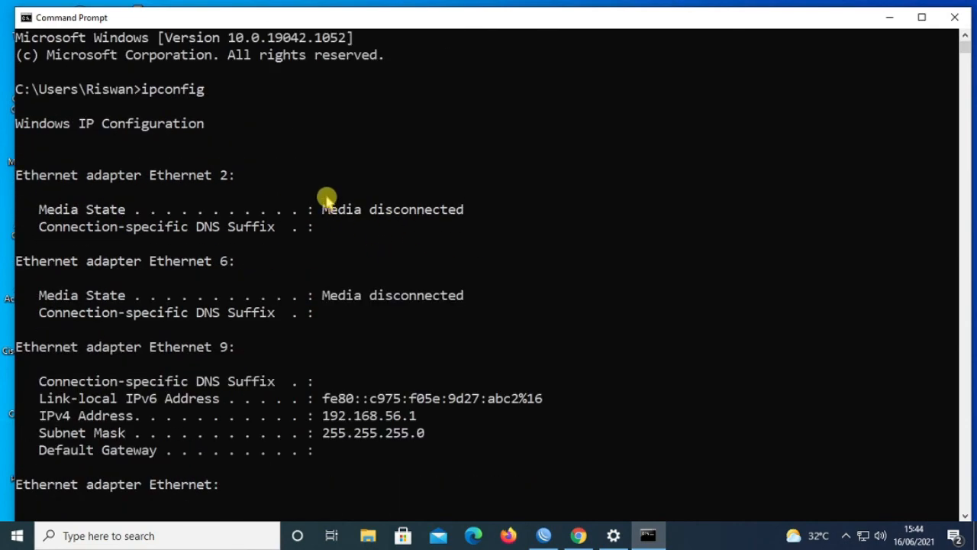
scroll(326, 197, "down", 2)
scroll(344, 279, "down", 4)
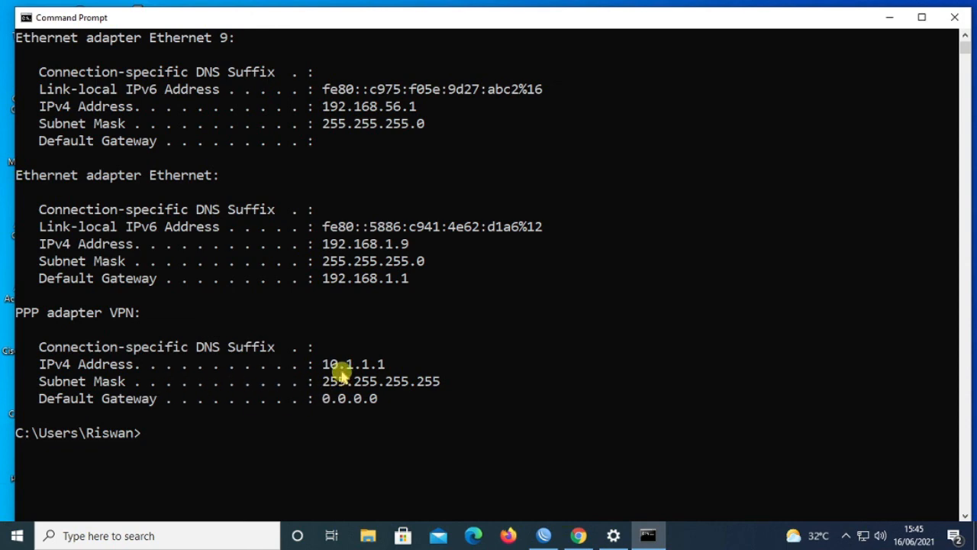
scroll(341, 372, "up", 1)
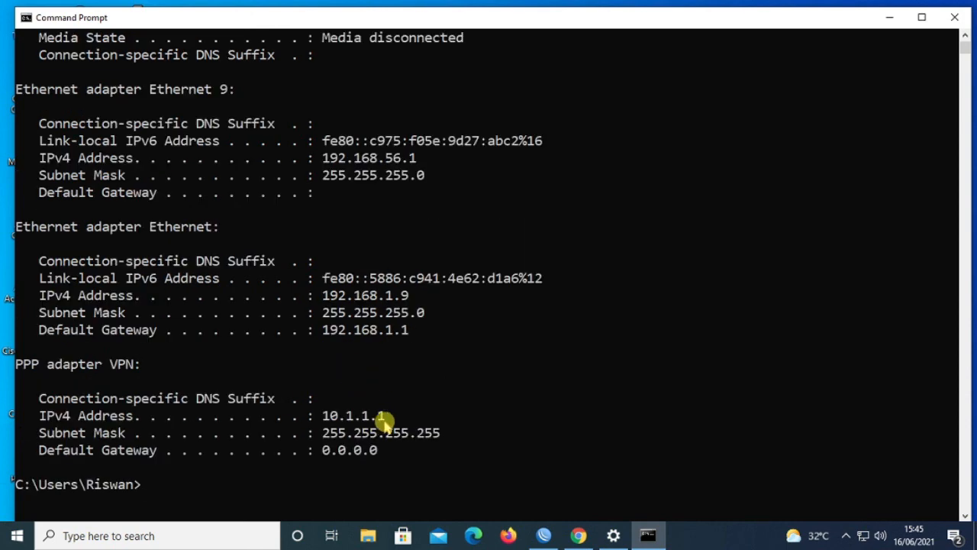
scroll(443, 394, "up", 5)
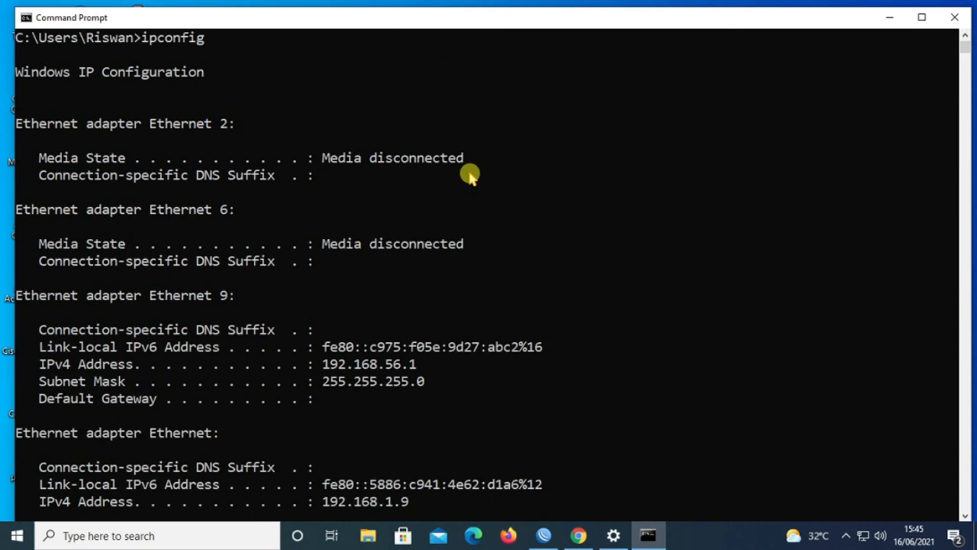
left_click(890, 15)
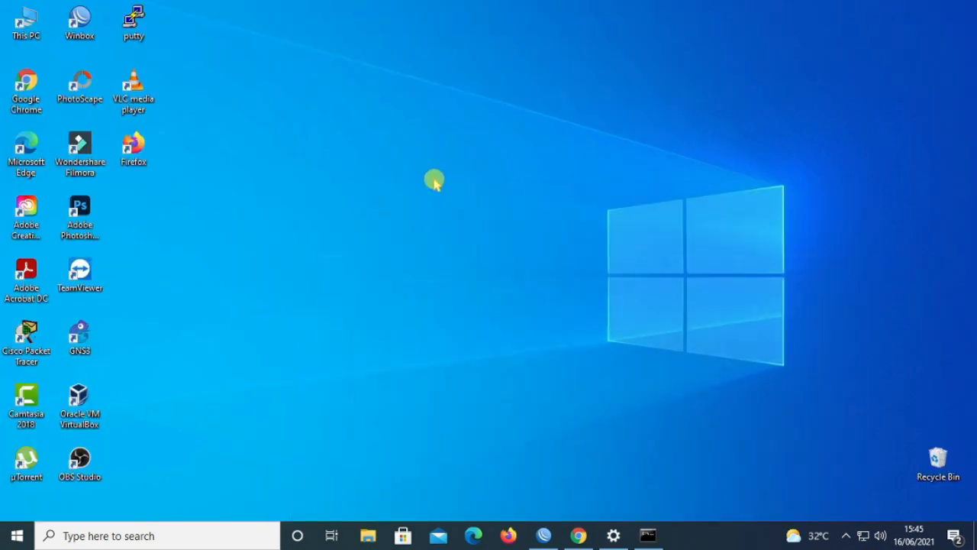